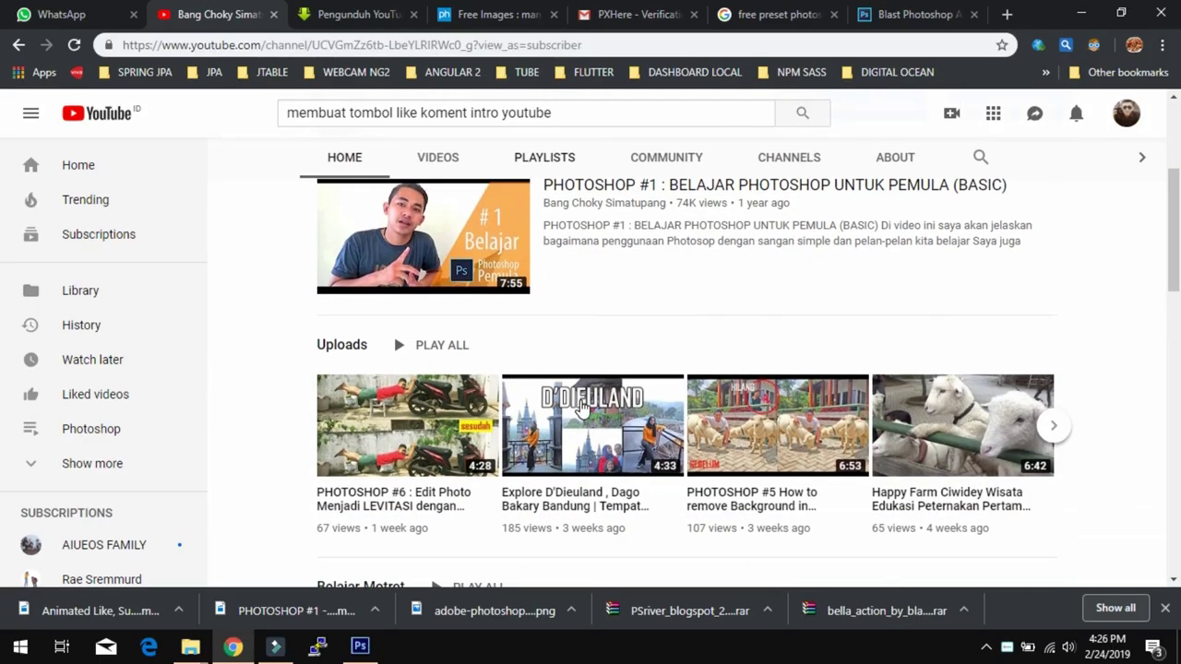
# Extract the bella_action .rar archive into its own bella_action folder.
pyautogui.scroll(-4, 582, 408)
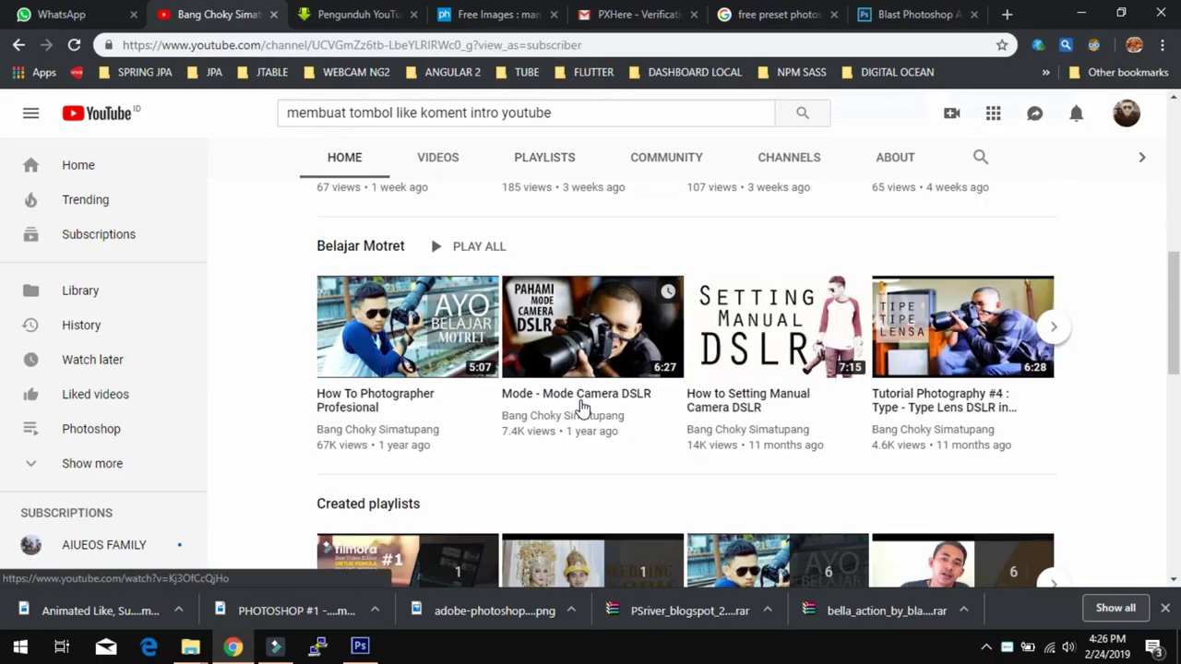
pyautogui.scroll(-2, 581, 408)
pyautogui.scroll(-3, 581, 408)
pyautogui.scroll(-4, 581, 408)
pyautogui.scroll(5, 646, 466)
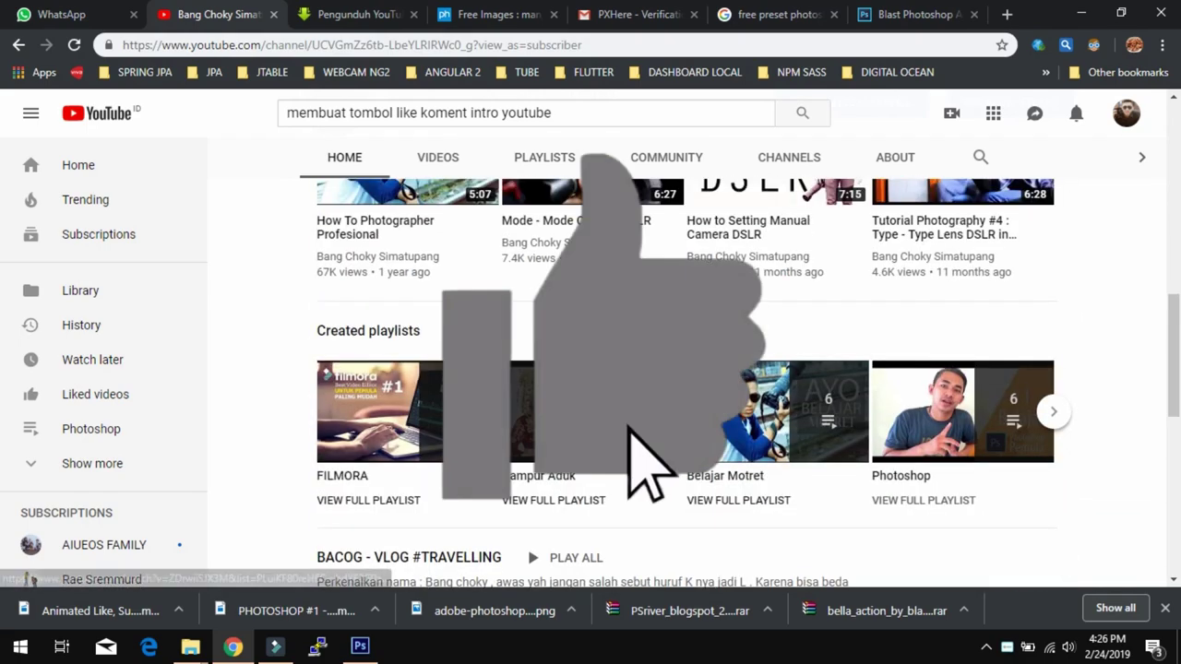
pyautogui.scroll(4, 646, 462)
pyautogui.scroll(2, 672, 501)
pyautogui.scroll(-2, 673, 501)
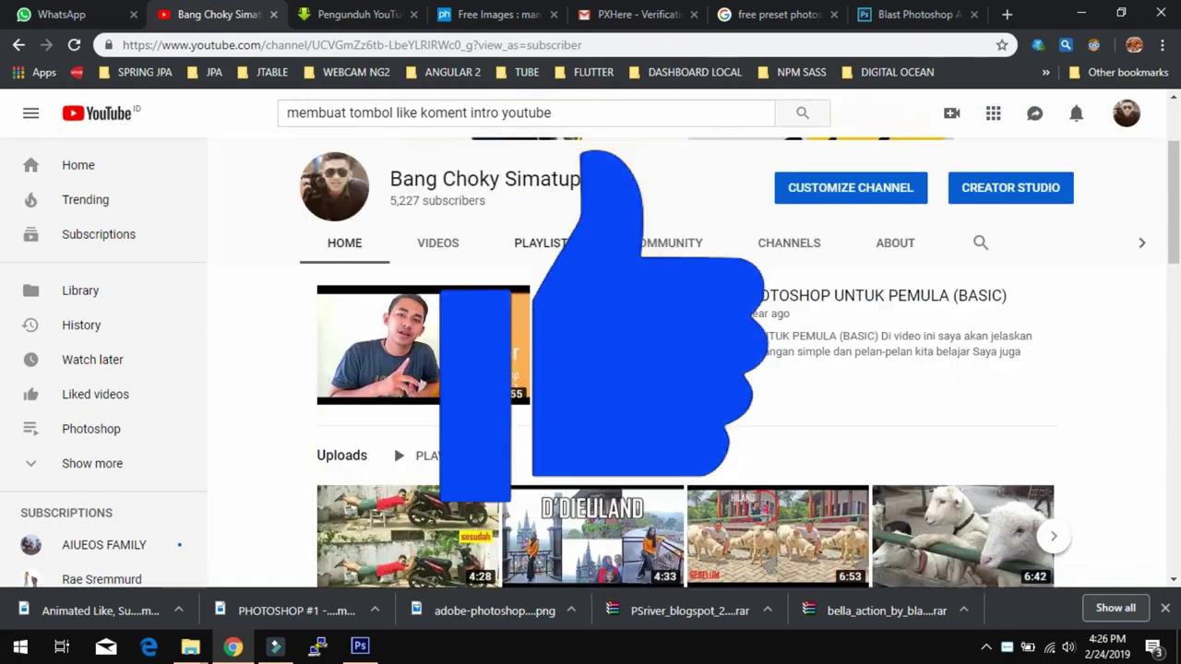
pyautogui.scroll(-5, 580, 409)
pyautogui.scroll(-4, 579, 410)
pyautogui.scroll(-3, 579, 409)
pyautogui.scroll(4, 579, 410)
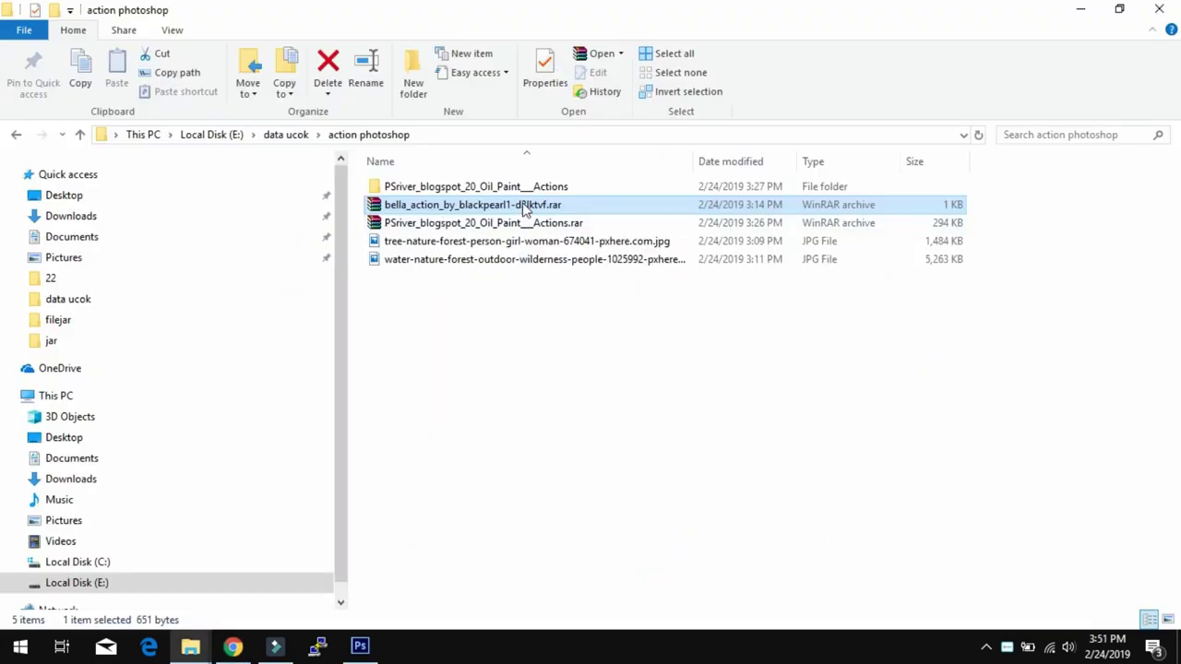
pyautogui.rightClick(524, 205)
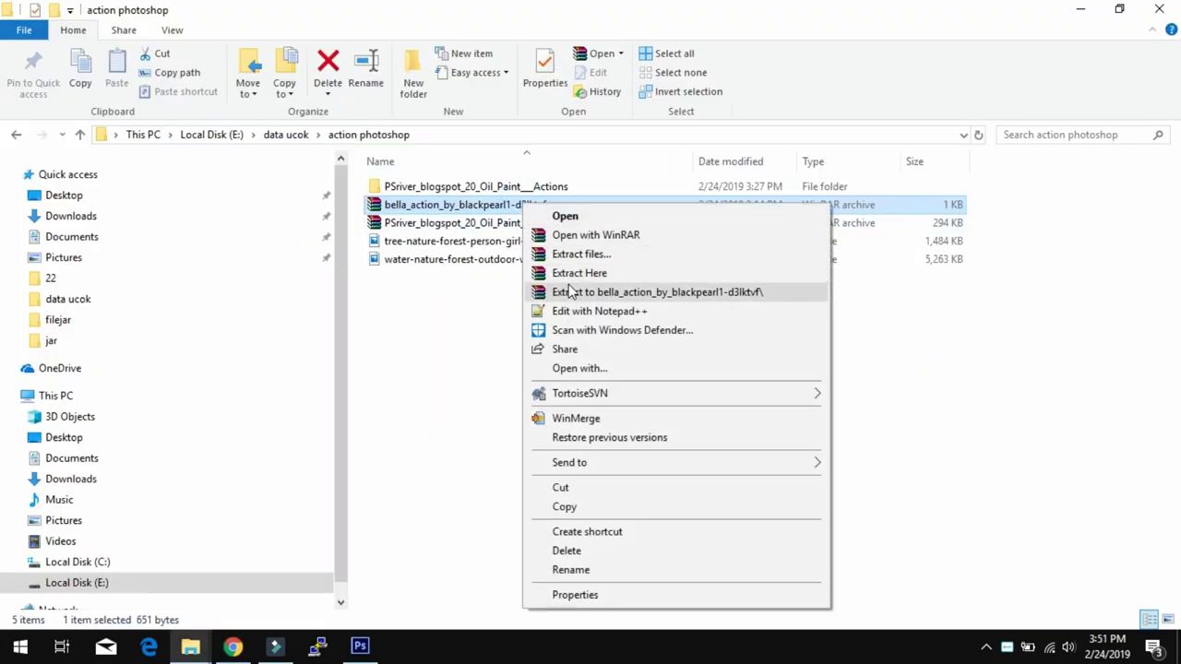
pyautogui.click(576, 293)
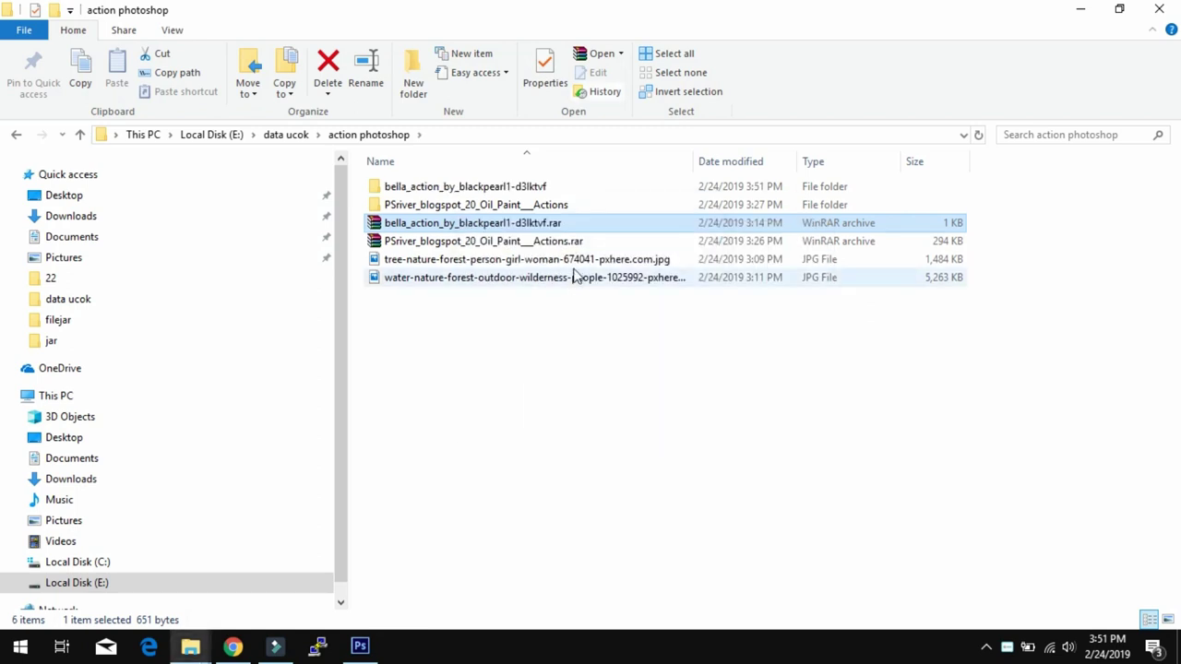
# Copy the Bella action.atn file from the extracted bella_action folder.
pyautogui.doubleClick(570, 188)
pyautogui.click(570, 189)
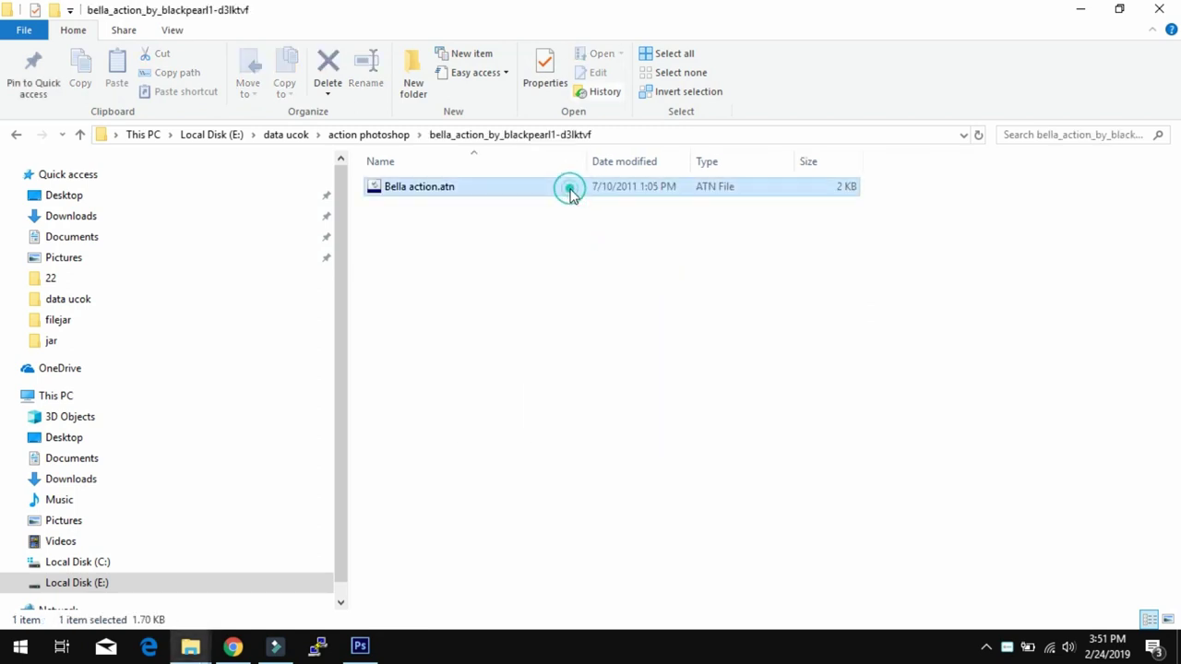
pyautogui.rightClick(500, 190)
pyautogui.click(545, 492)
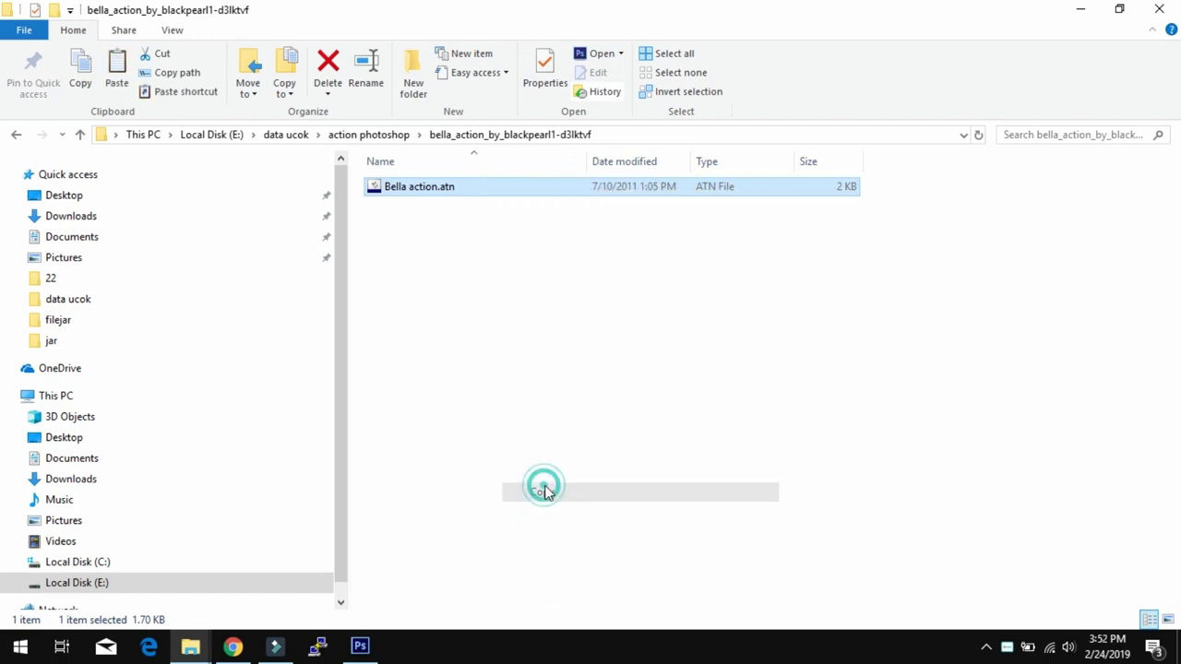
pyautogui.click(182, 652)
# Navigate to C:\Program Files (x86)\Adobe\Adobe Photoshop CS6\Presets\Actions.
pyautogui.click(103, 581)
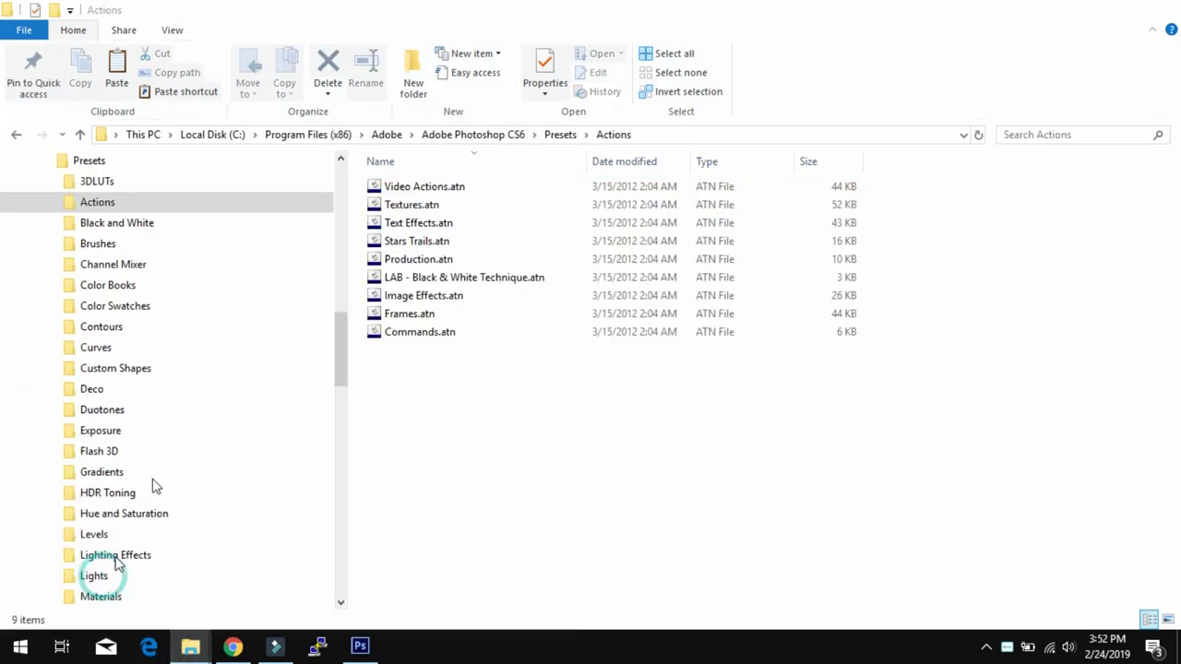
pyautogui.click(193, 135)
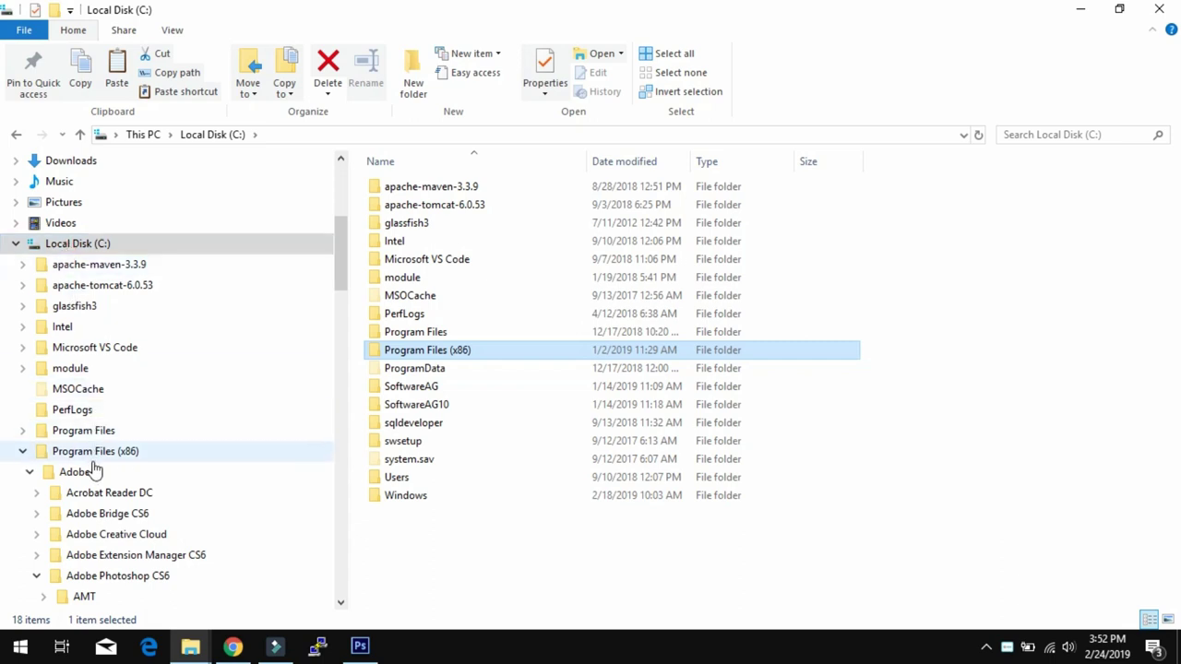
pyautogui.click(95, 452)
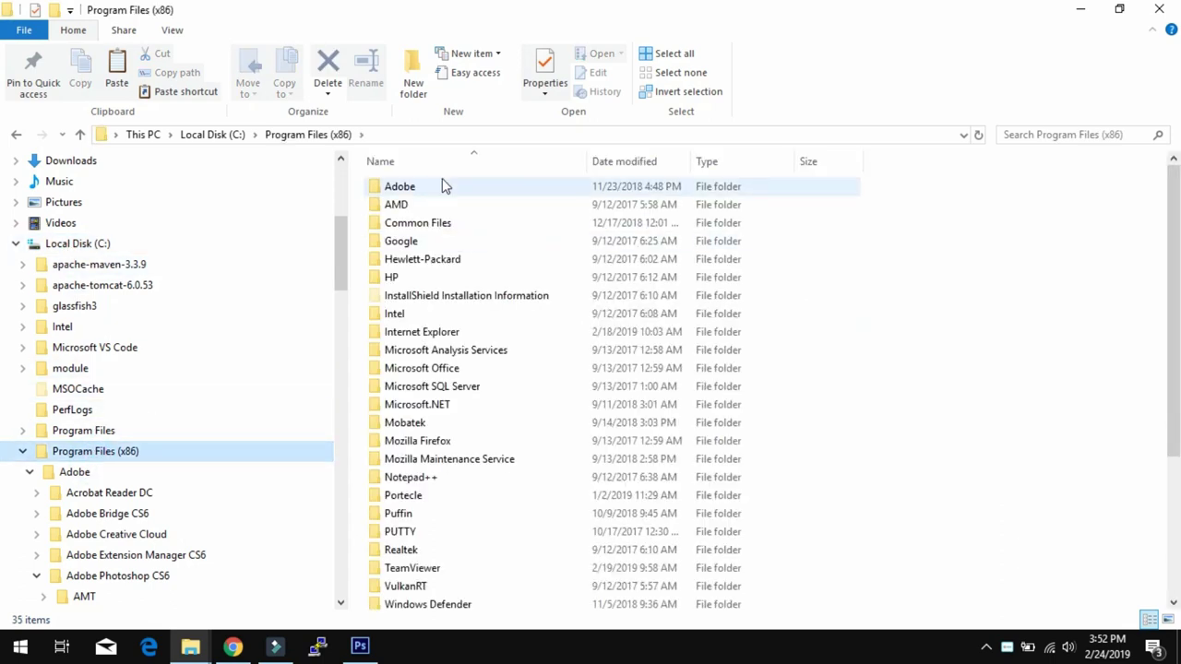
pyautogui.doubleClick(442, 185)
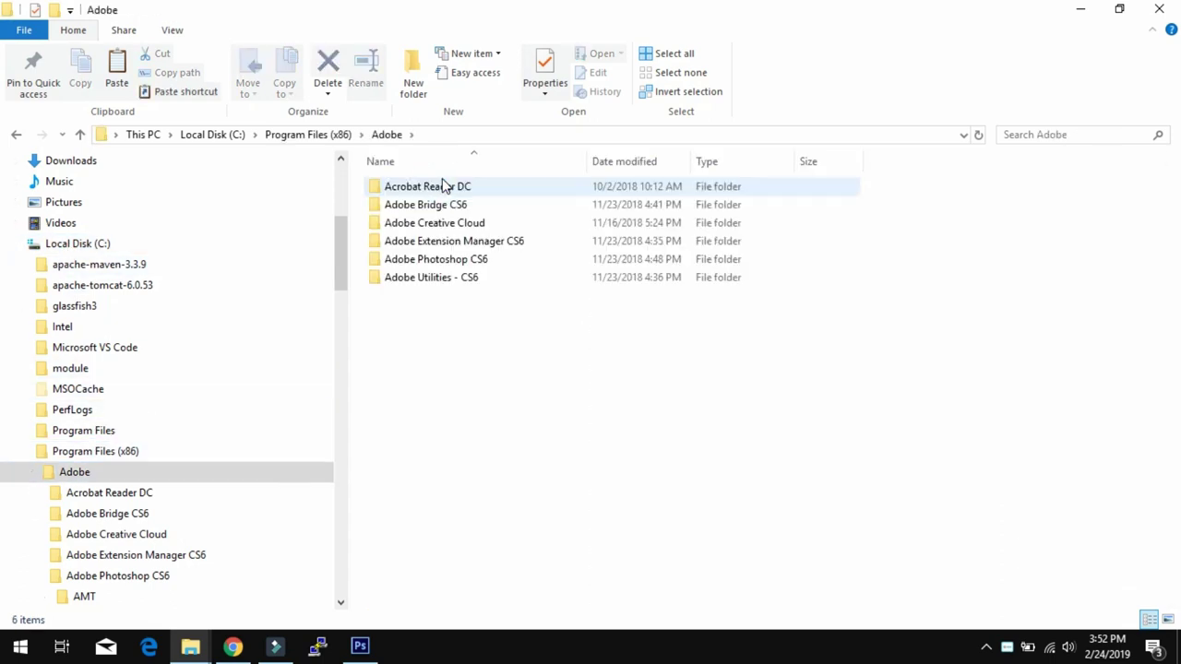
pyautogui.doubleClick(461, 259)
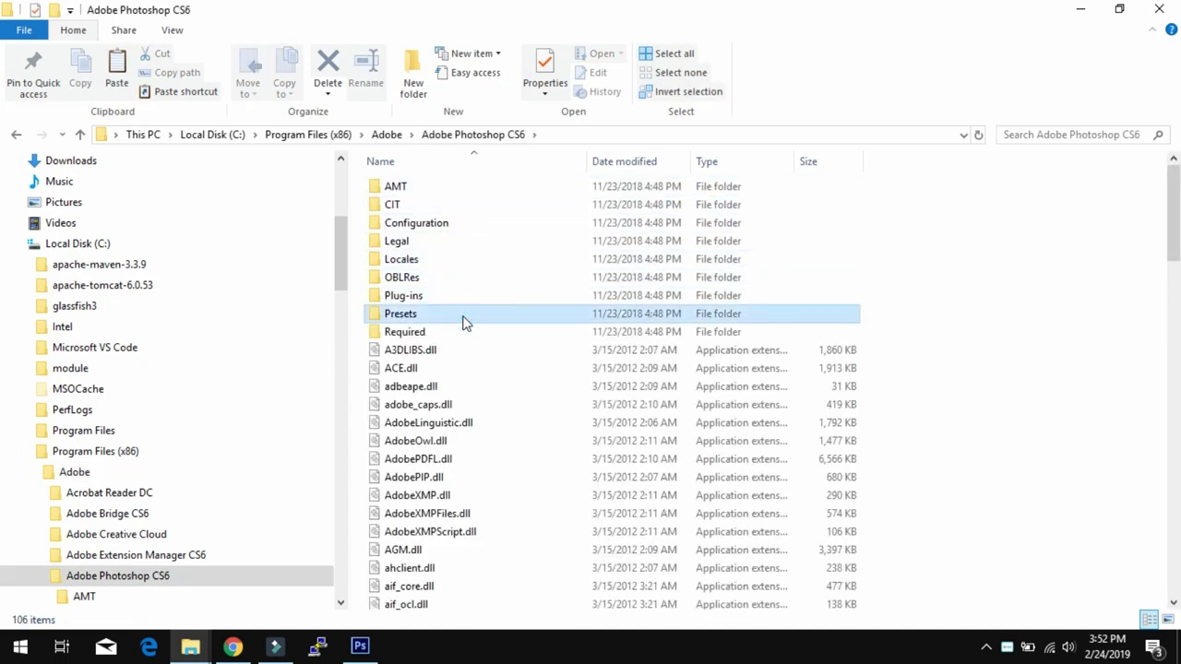
pyautogui.doubleClick(461, 315)
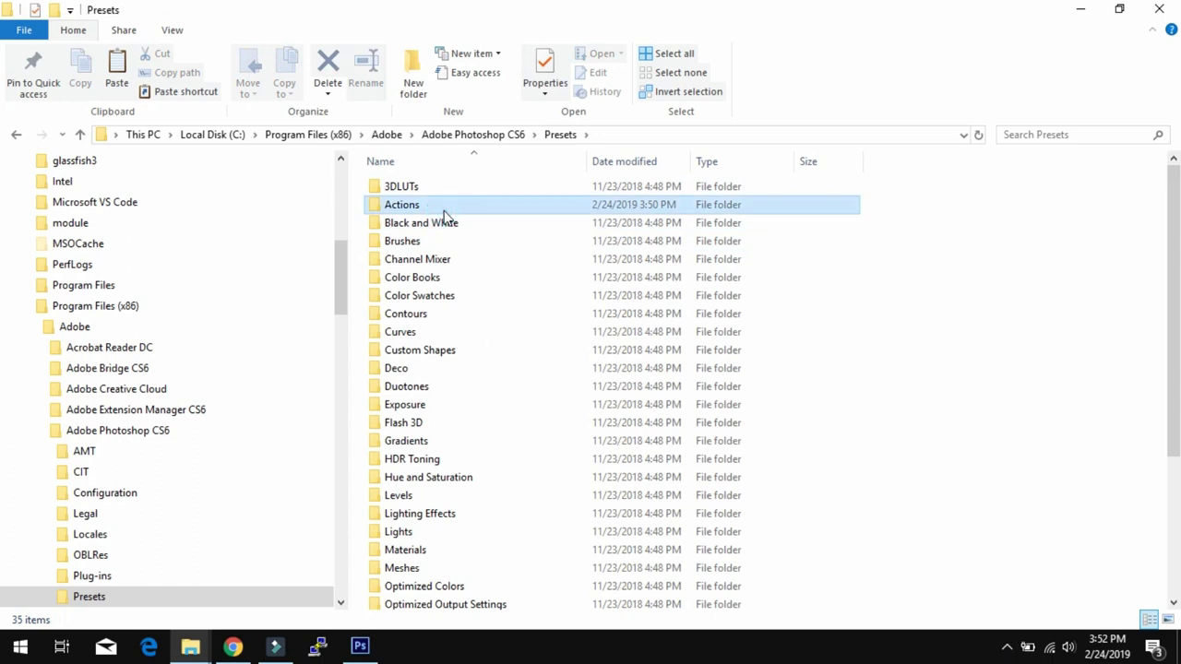
pyautogui.doubleClick(443, 205)
# Paste Bella action.atn into the Actions folder, granting administrator permission.
pyautogui.rightClick(446, 421)
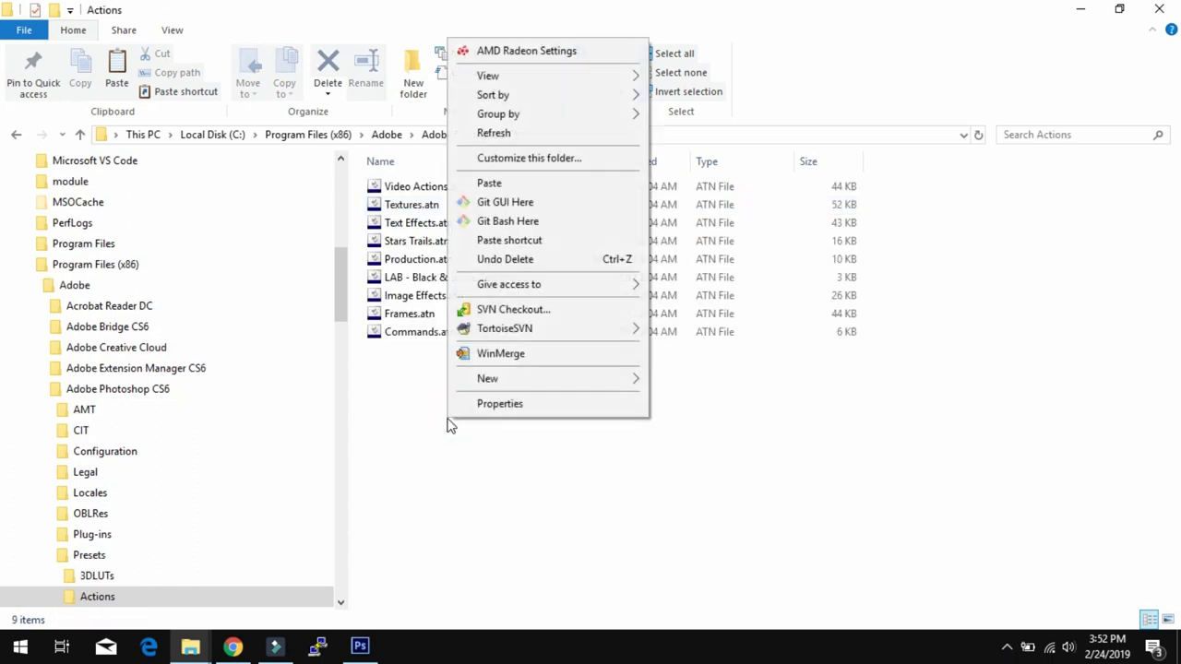
pyautogui.click(508, 181)
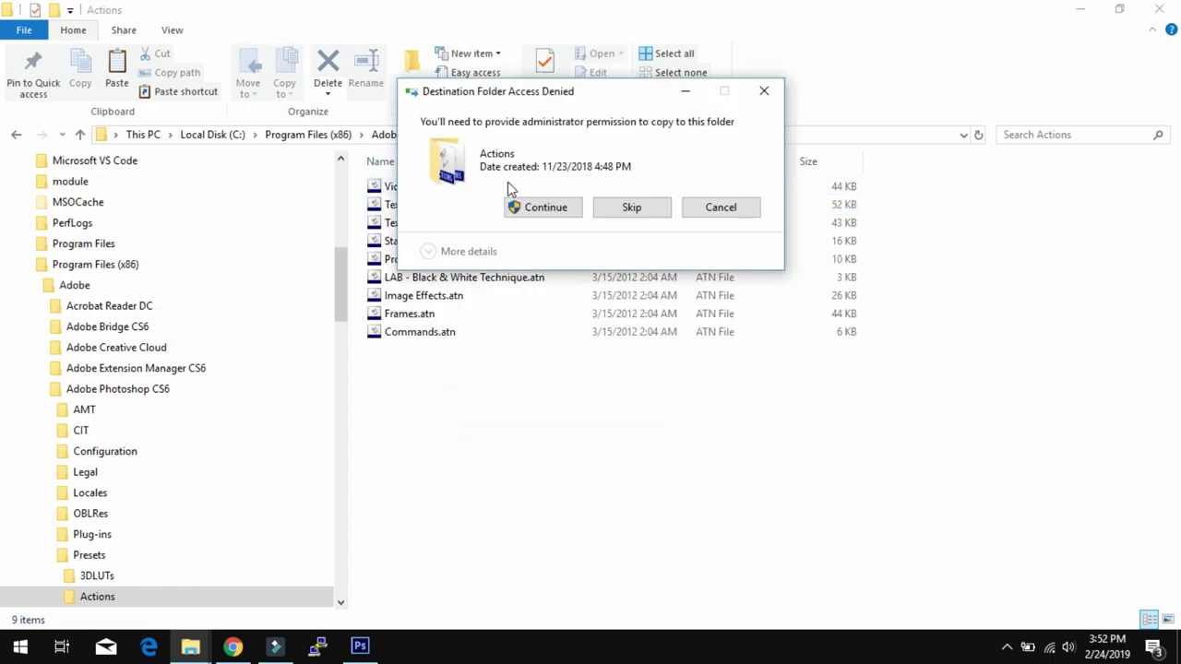
pyautogui.click(522, 209)
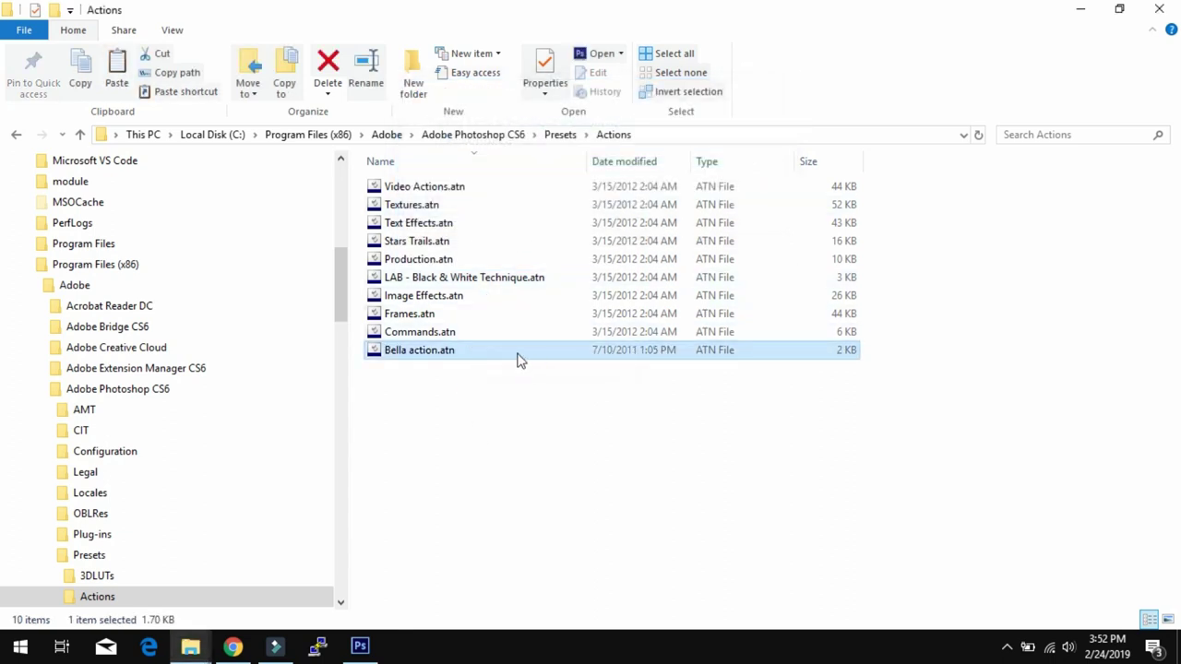
pyautogui.click(359, 648)
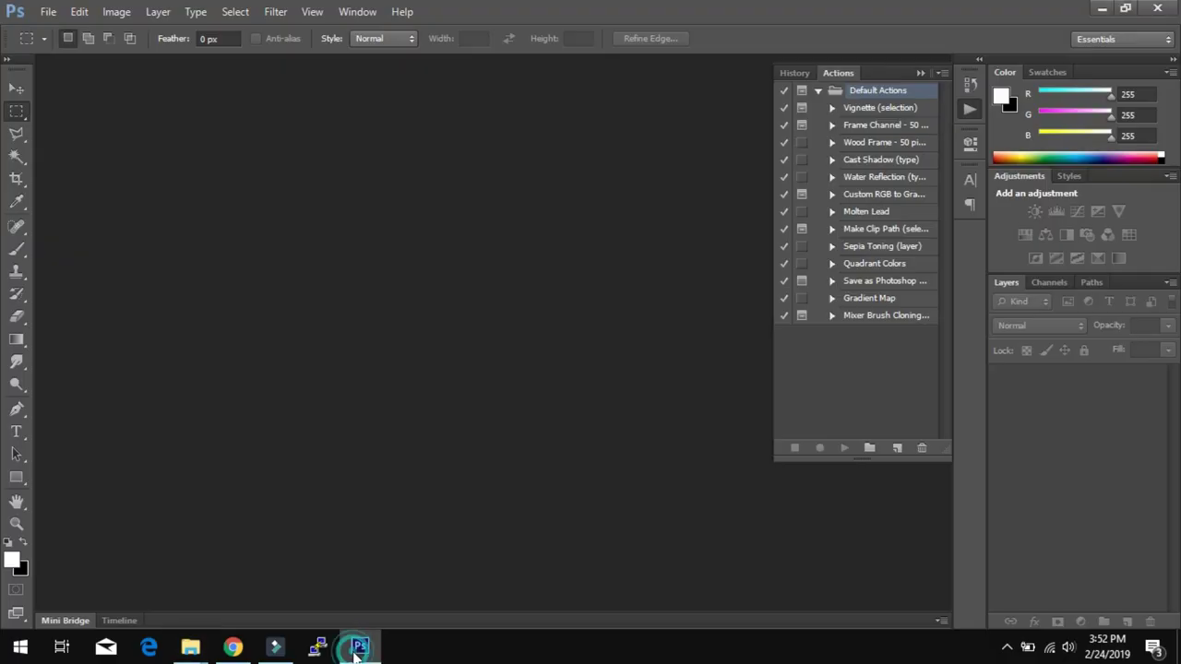
# Show the Actions panel via Window > Actions and collapse the Bella action set.
pyautogui.click(920, 72)
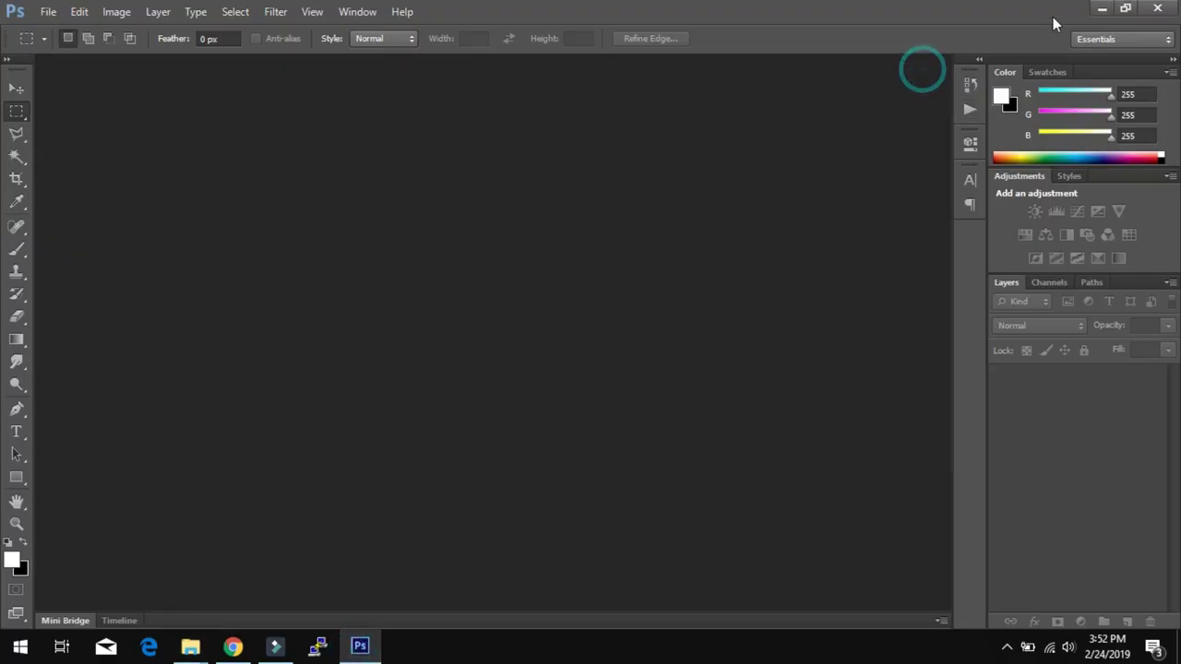
pyautogui.click(1103, 8)
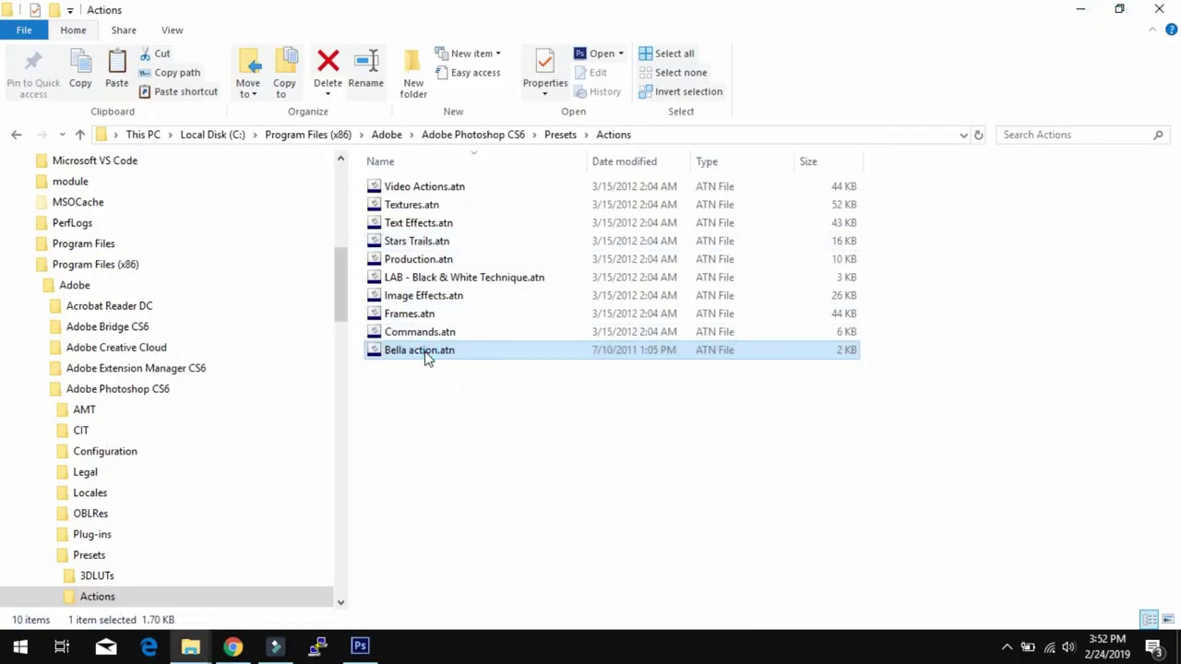
pyautogui.click(429, 351)
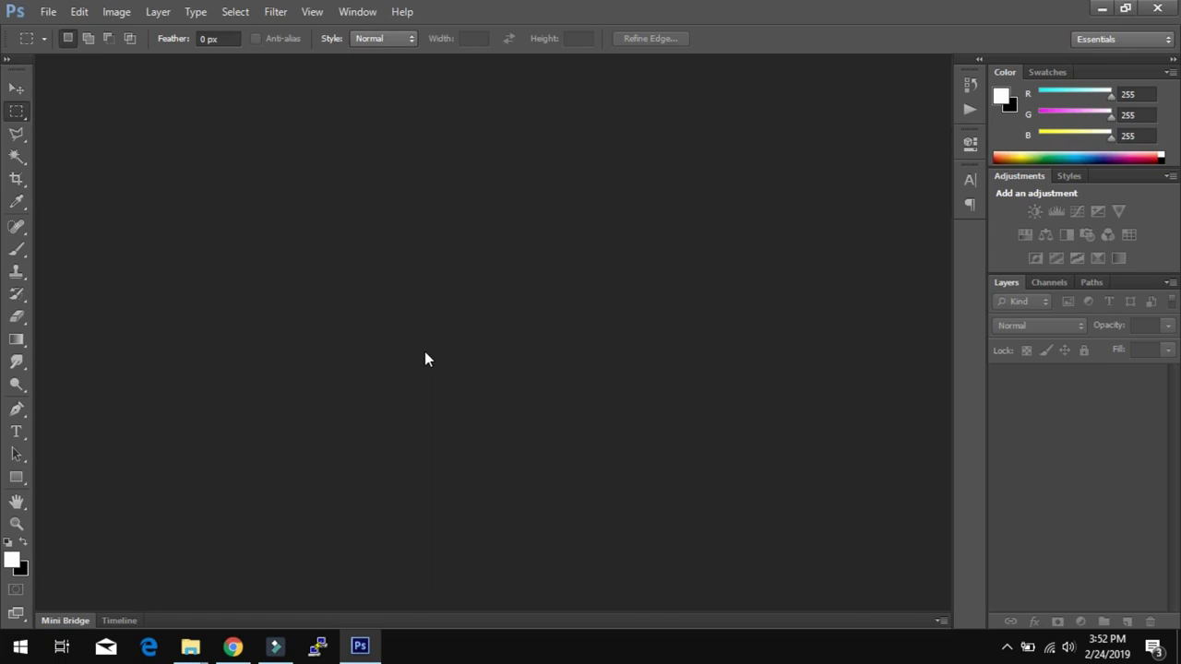
pyautogui.click(354, 12)
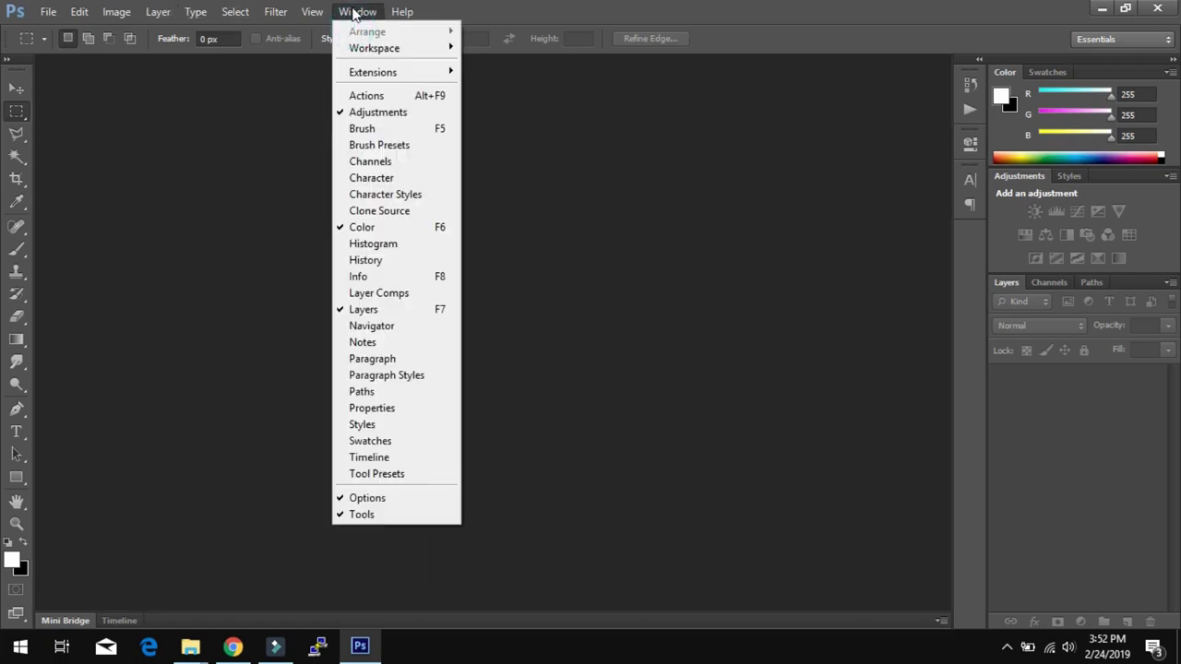
pyautogui.click(382, 98)
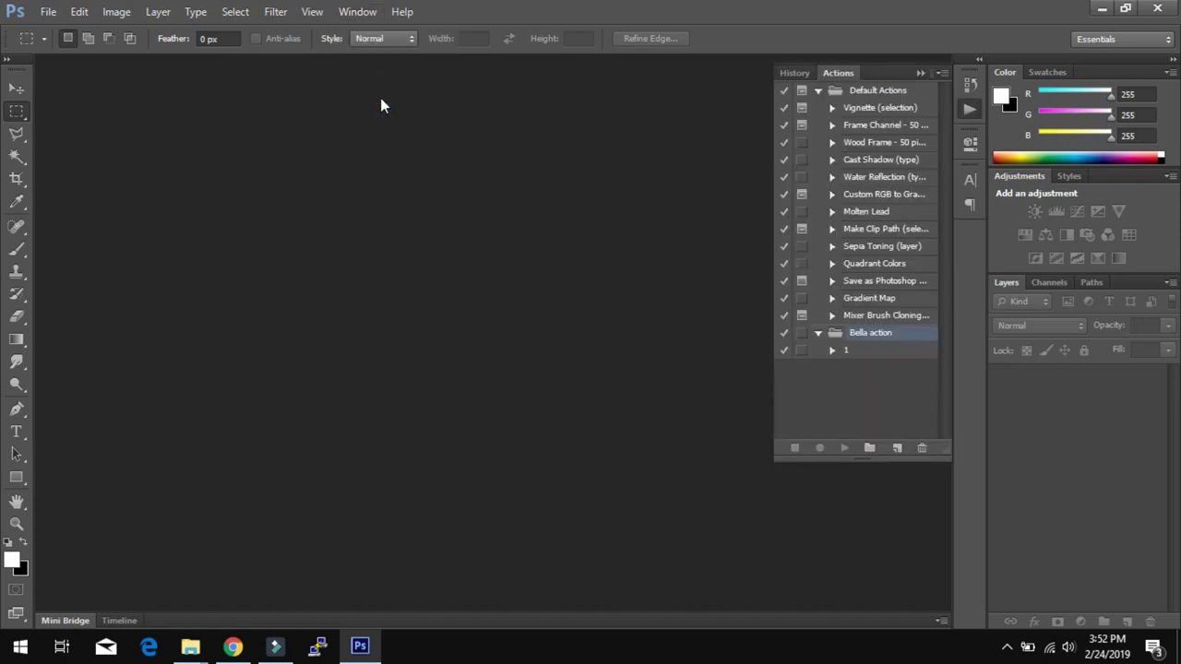
pyautogui.click(817, 332)
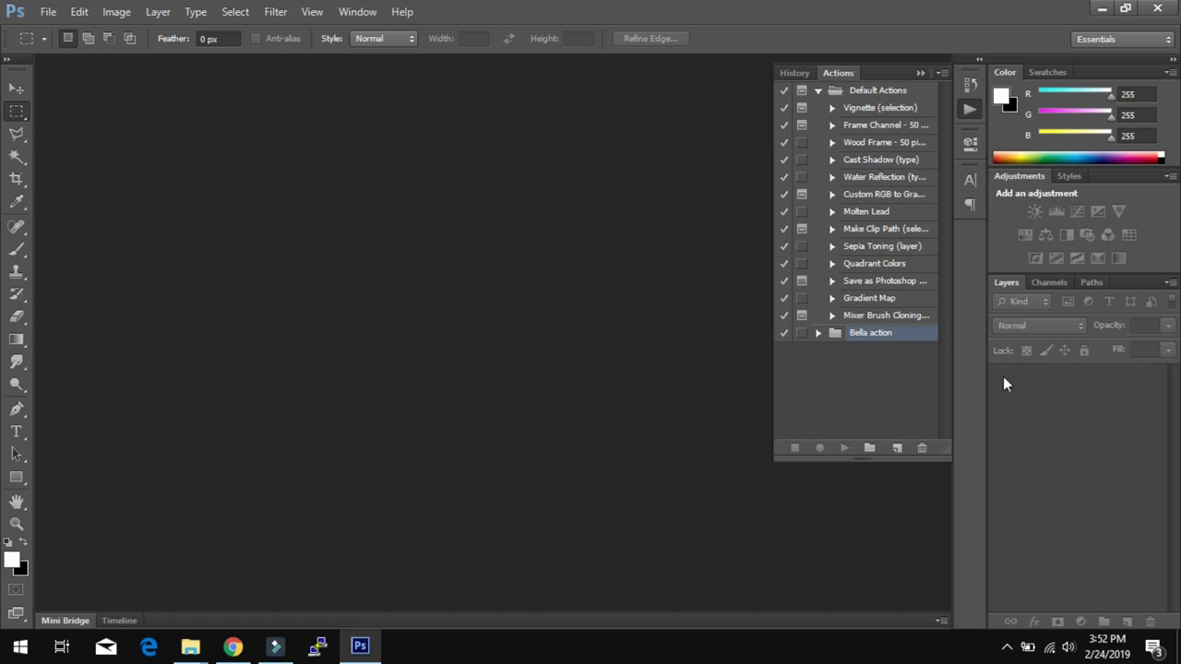
pyautogui.click(452, 283)
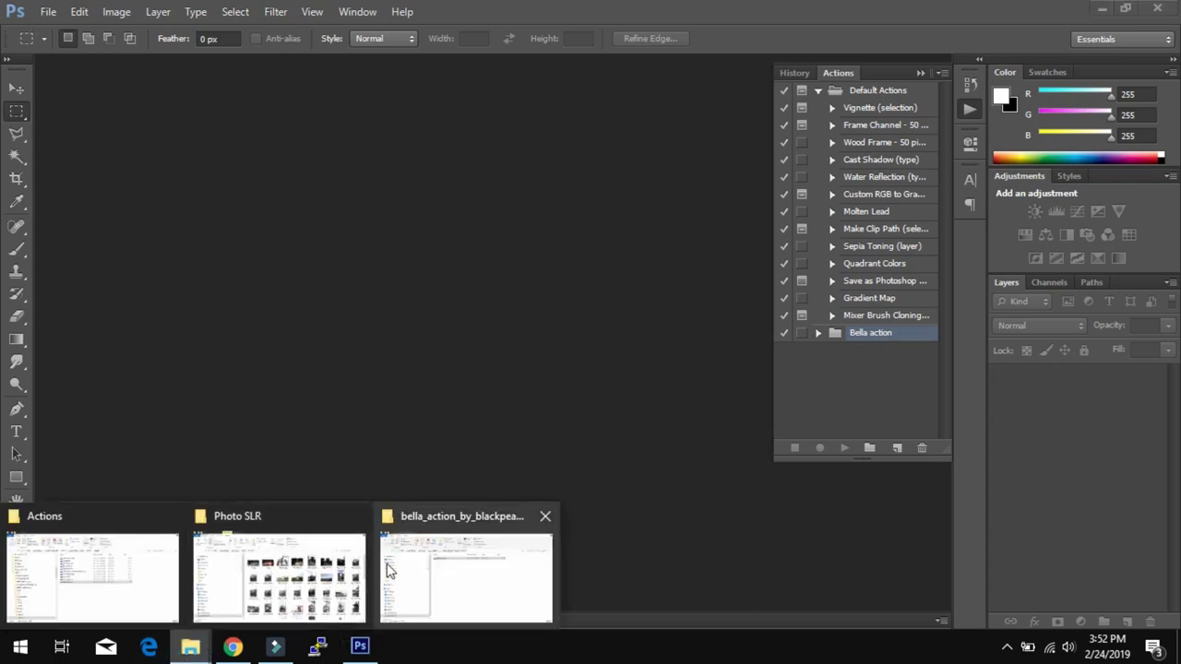
# Pick the tree-nature-forest JPG in the action photoshop folder for Photoshop.
pyautogui.click(388, 569)
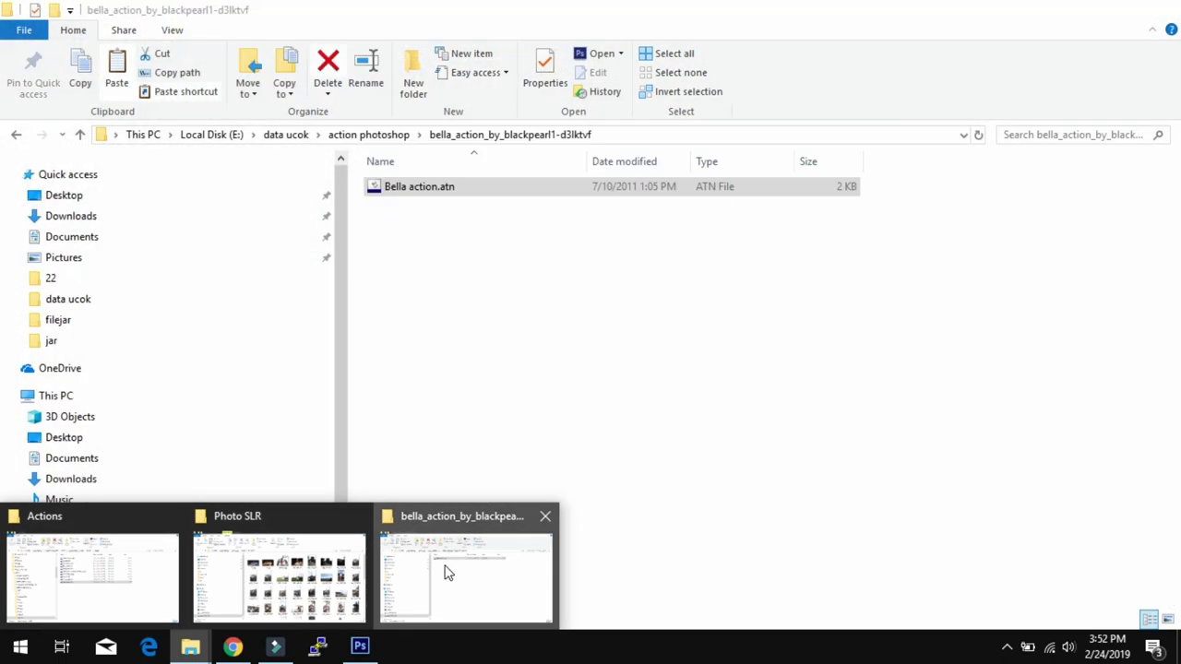
pyautogui.click(444, 572)
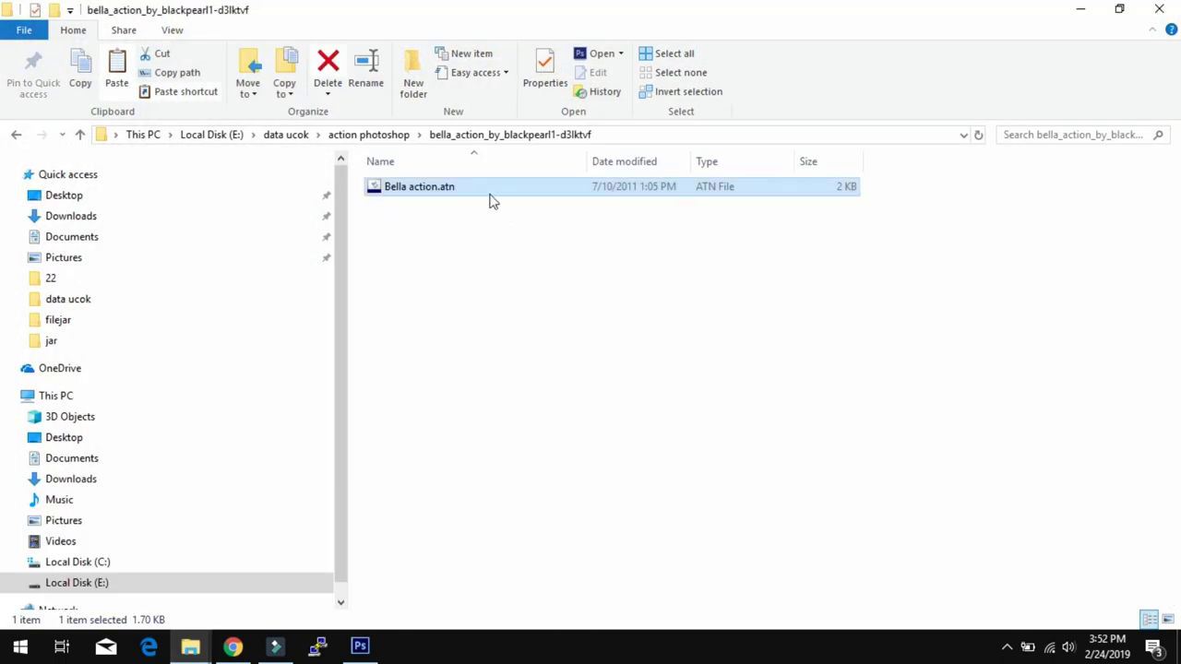
pyautogui.click(369, 137)
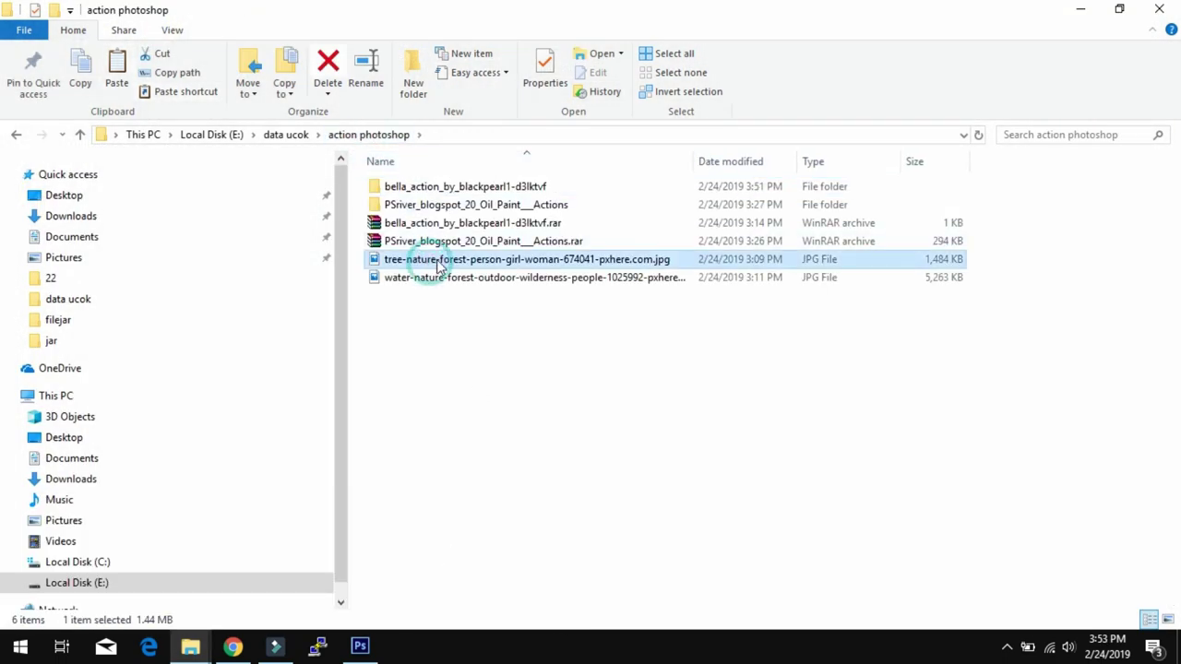
pyautogui.click(439, 262)
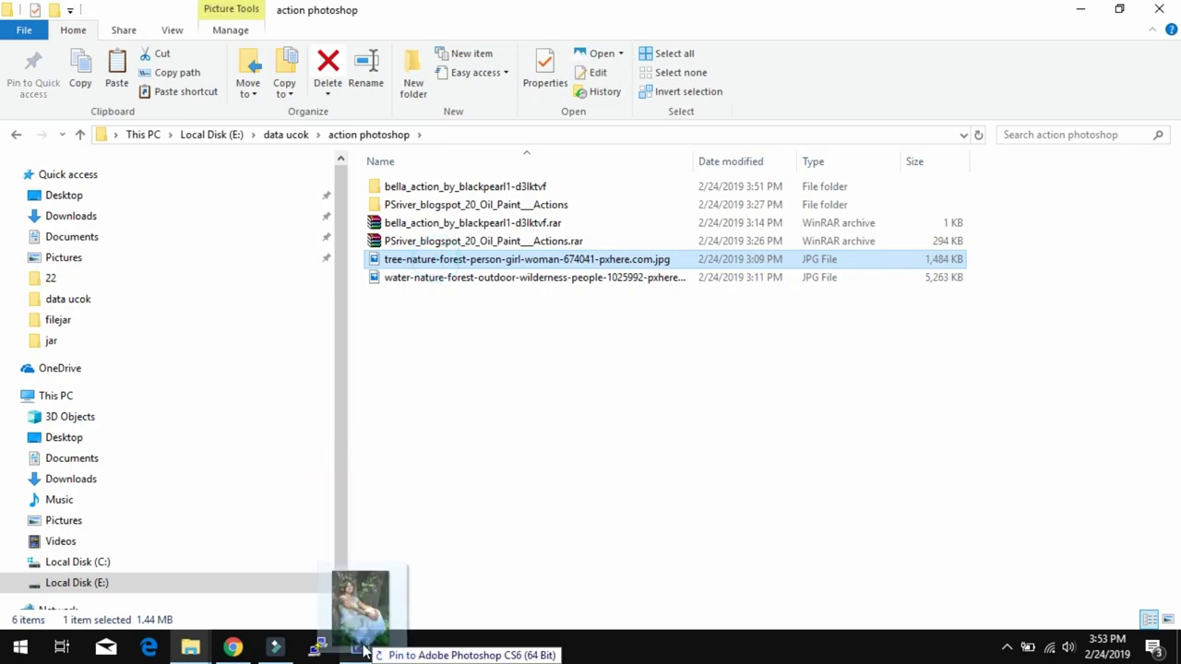
pyautogui.click(360, 646)
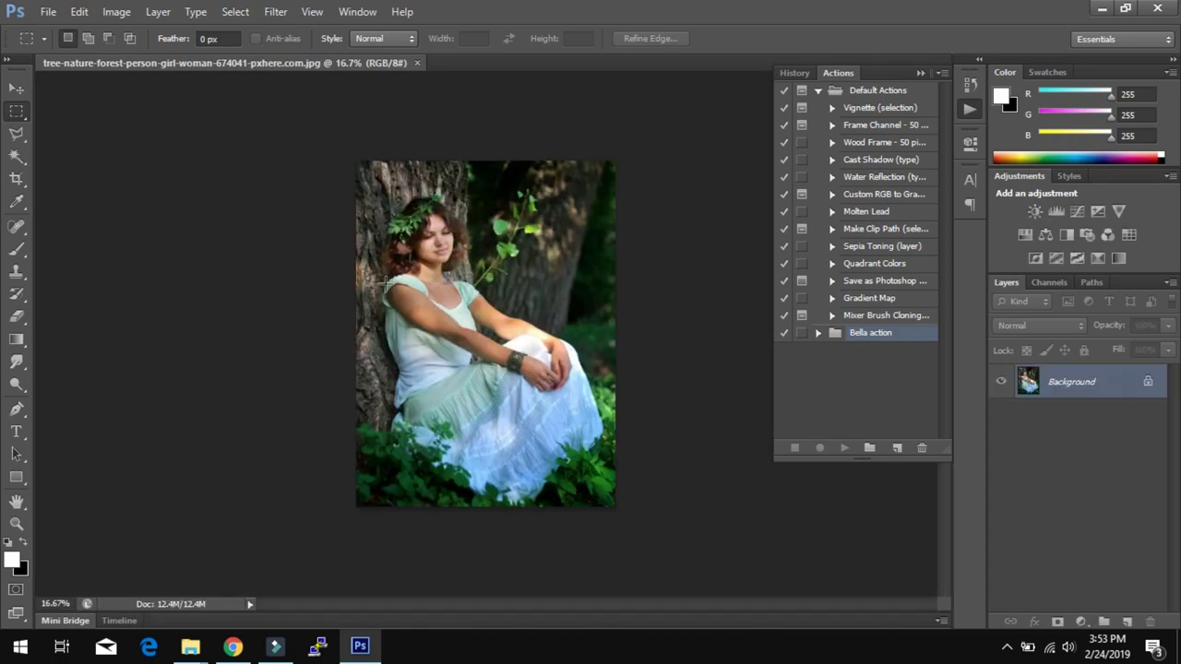
# With the Move tool, expand the Bella action set and select action 1.
pyautogui.click(17, 87)
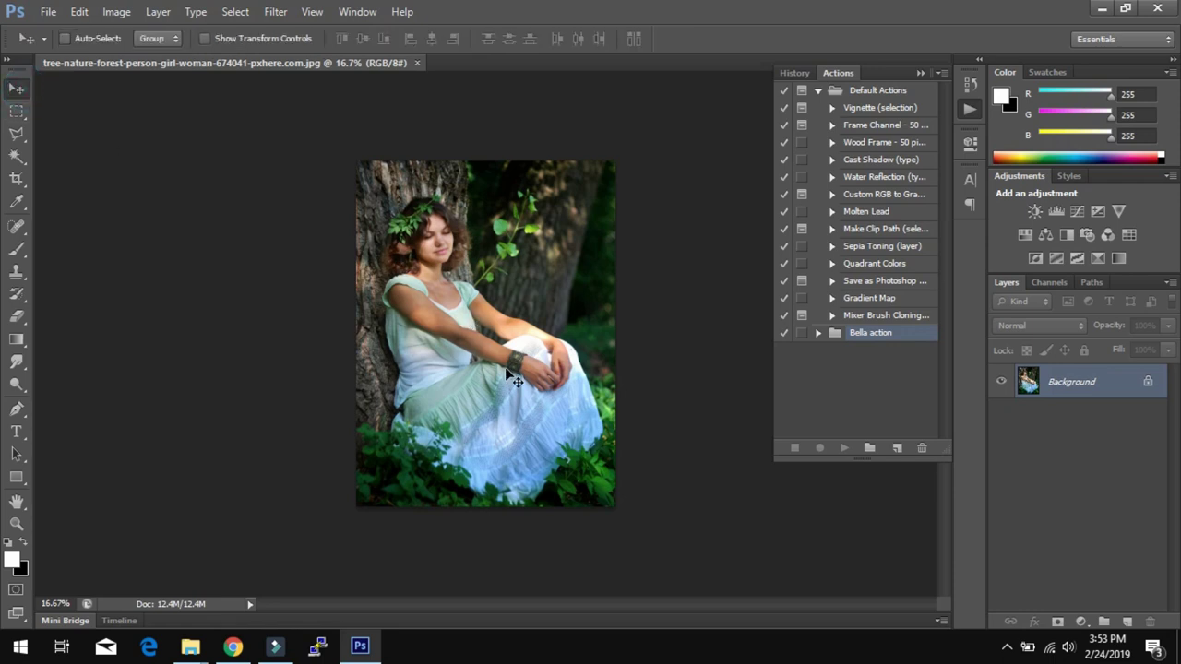
pyautogui.scroll(3, 507, 374)
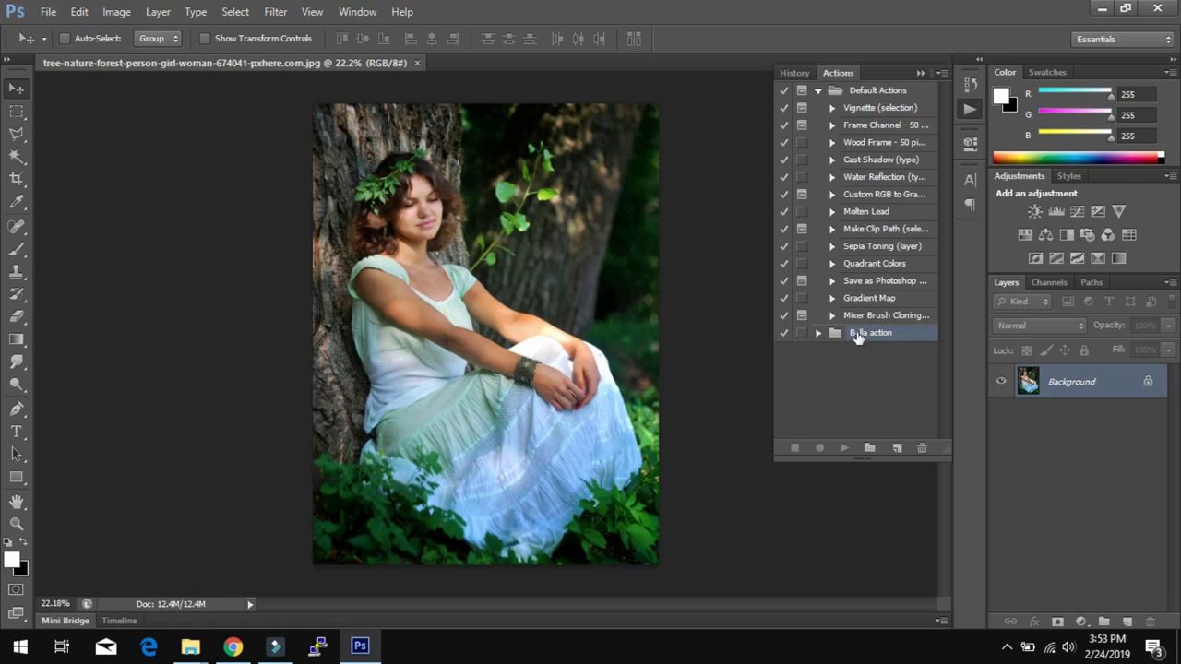
pyautogui.moveTo(840, 341); pyautogui.dragTo(850, 449)
pyautogui.click(816, 335)
pyautogui.click(840, 353)
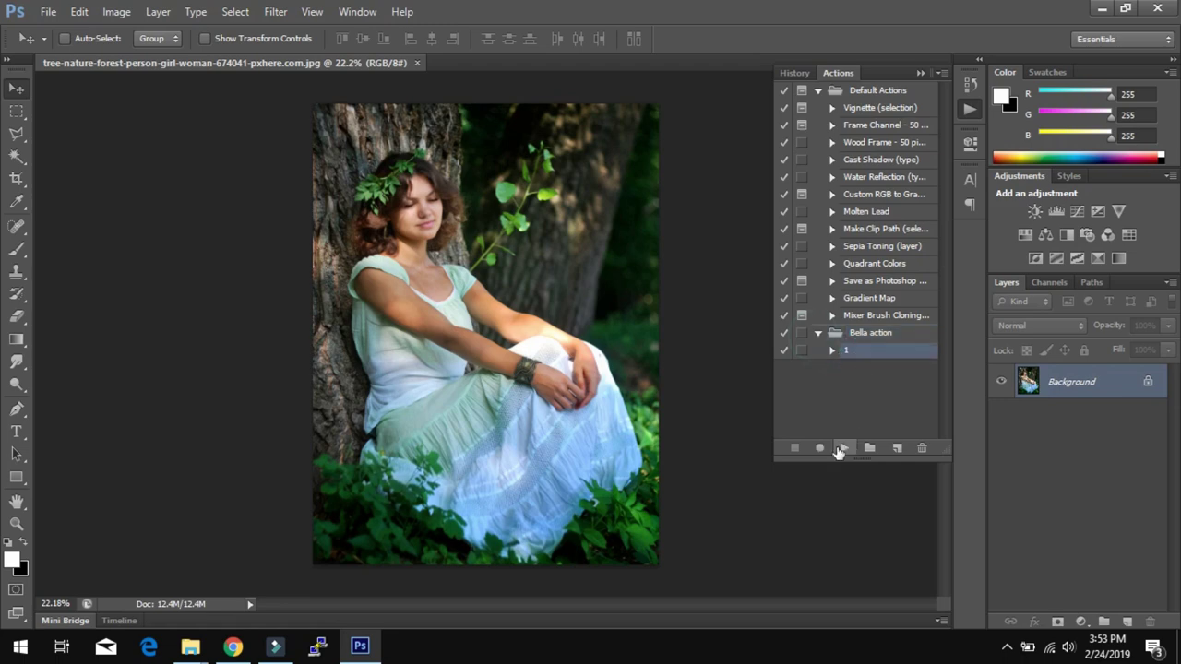
pyautogui.rightClick(1081, 390)
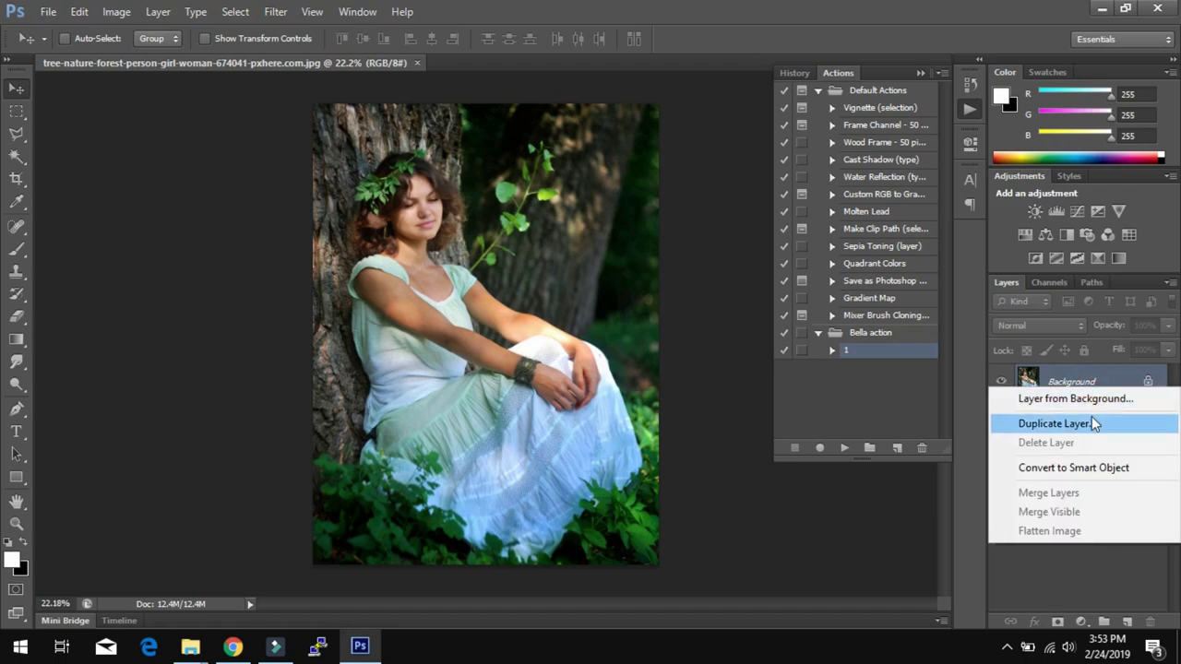
# Duplicate Background as Background copy and make Background copy the working layer.
pyautogui.click(1091, 423)
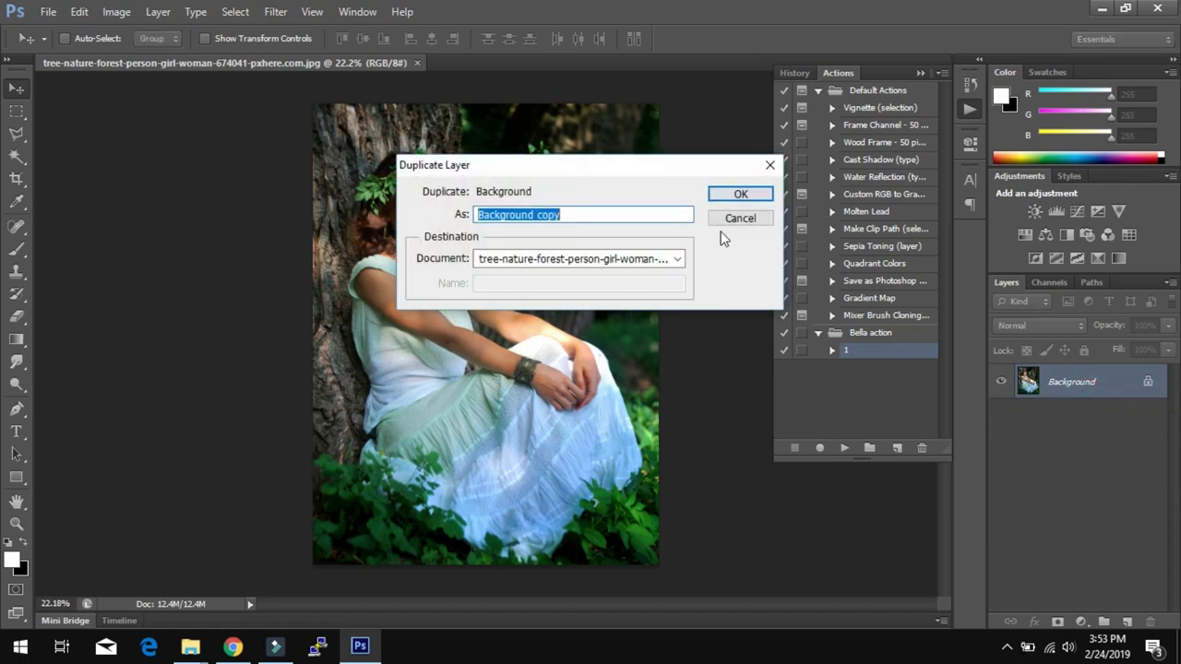
pyautogui.click(736, 194)
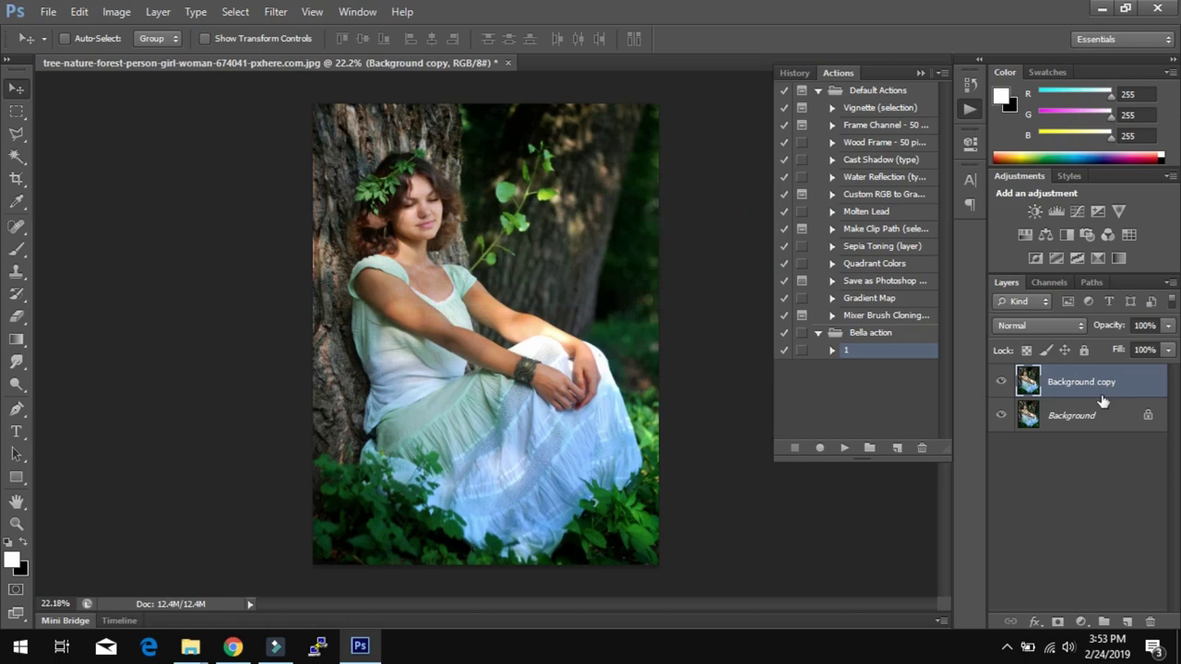
pyautogui.click(1105, 420)
pyautogui.click(1087, 386)
pyautogui.click(844, 448)
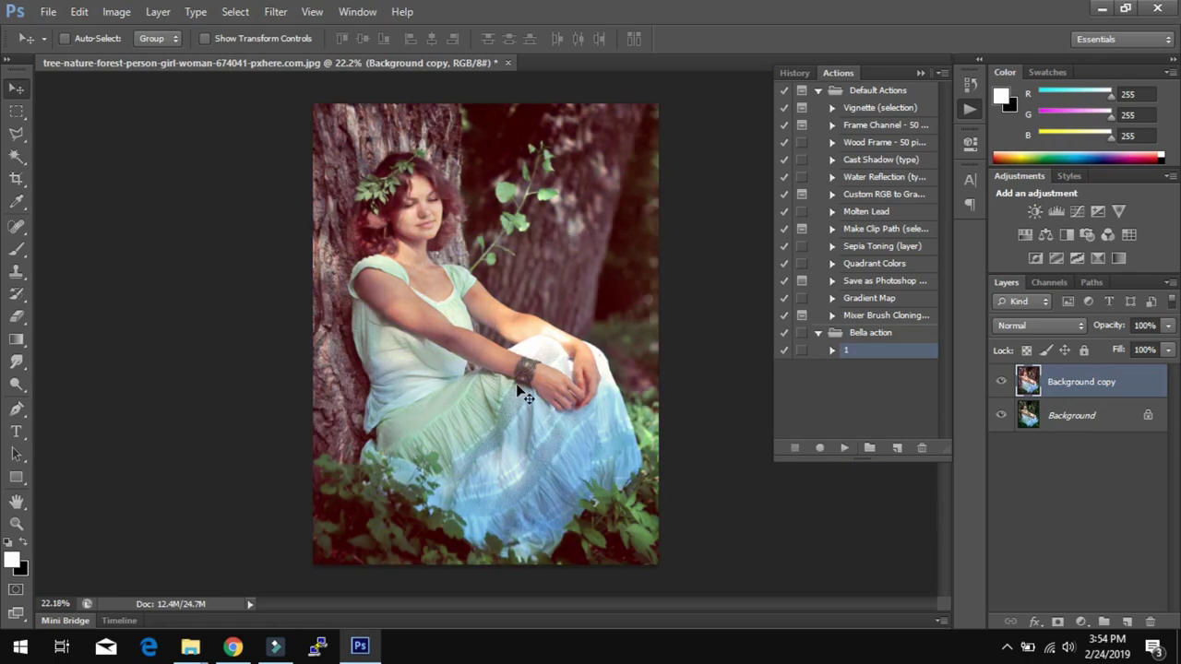
# Expand Bella action 1 to list its Selective Color, Channel Mixer, Photo Filter and Sharpen Edges steps.
pyautogui.scroll(-2, 555, 353)
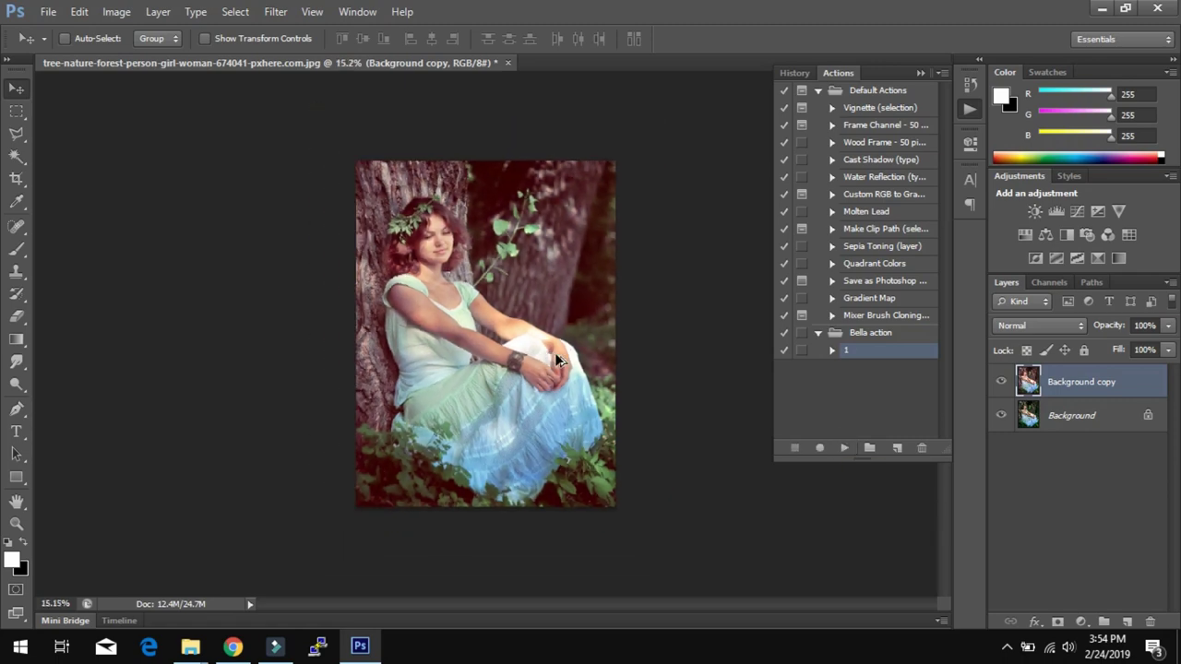
pyautogui.scroll(2, 555, 352)
pyautogui.scroll(-1, 554, 353)
pyautogui.scroll(1, 556, 359)
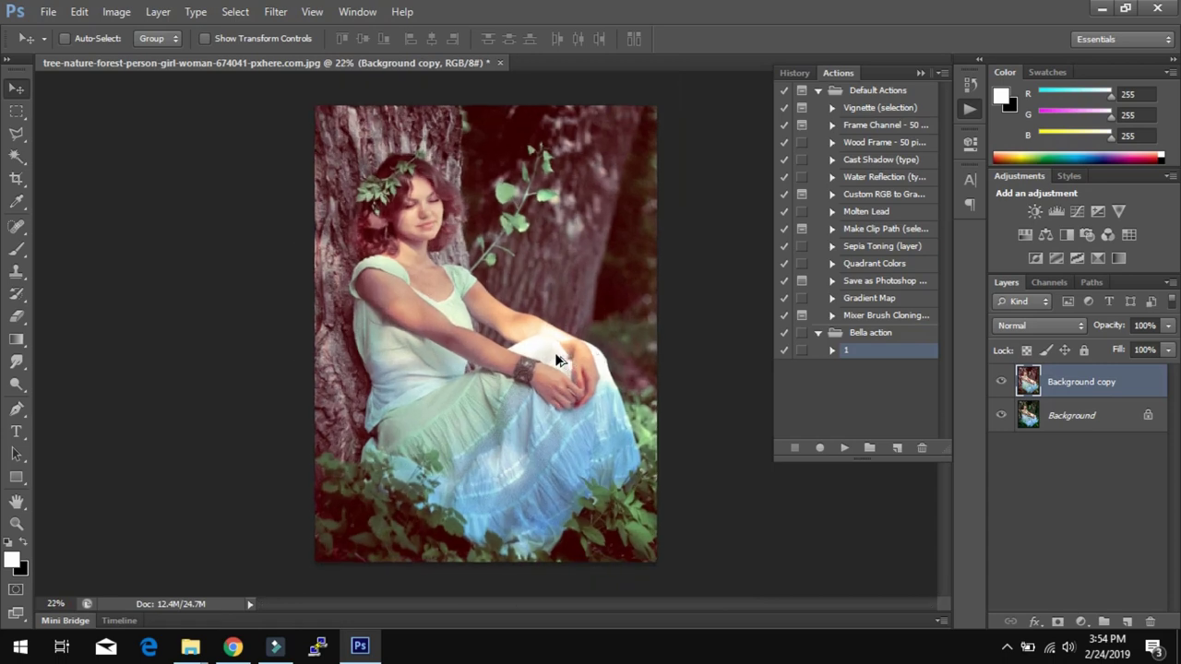
pyautogui.scroll(-1, 556, 359)
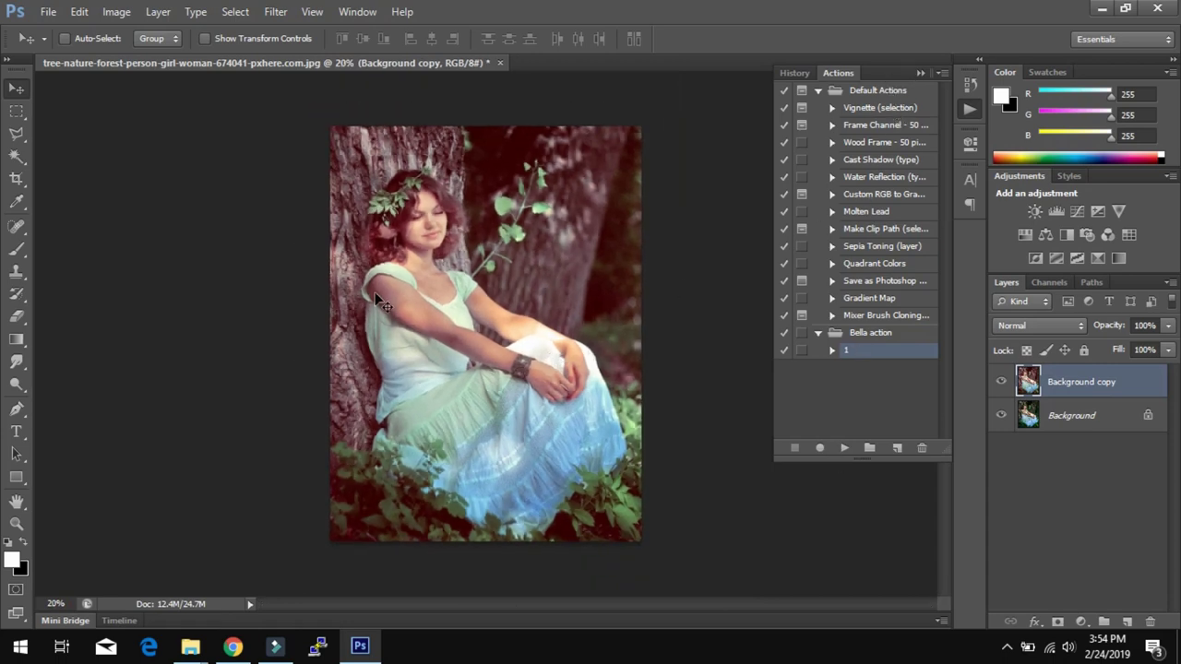
pyautogui.click(834, 351)
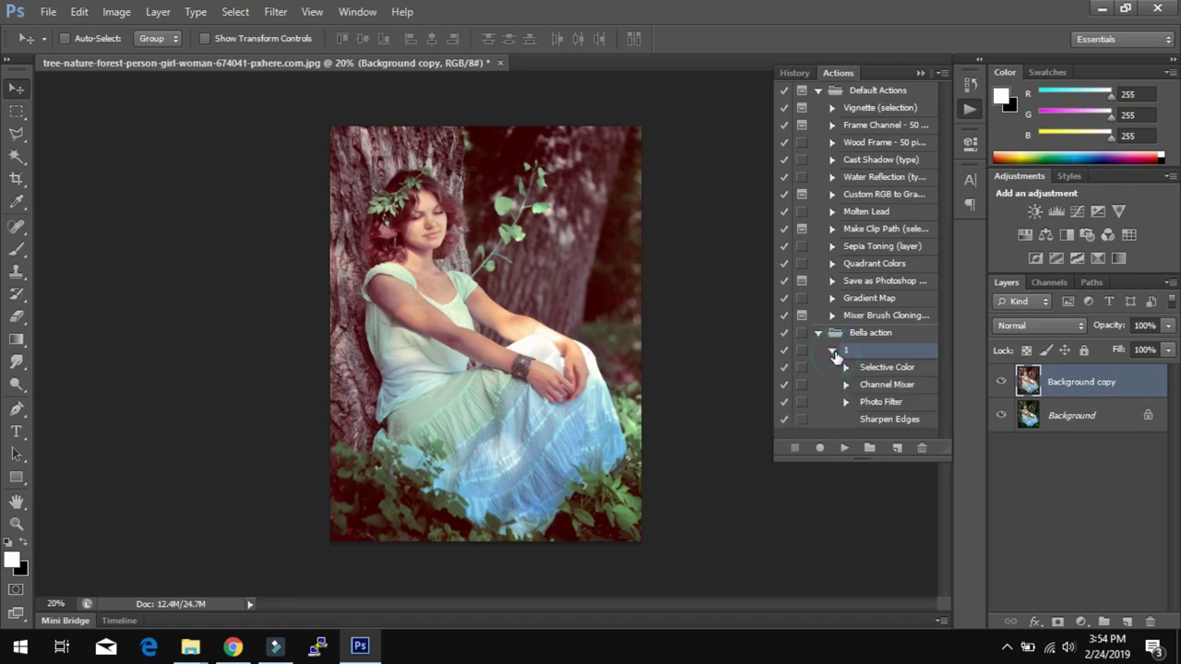
# Expand action 1's Selective Color step and scroll through its settings.
pyautogui.click(849, 370)
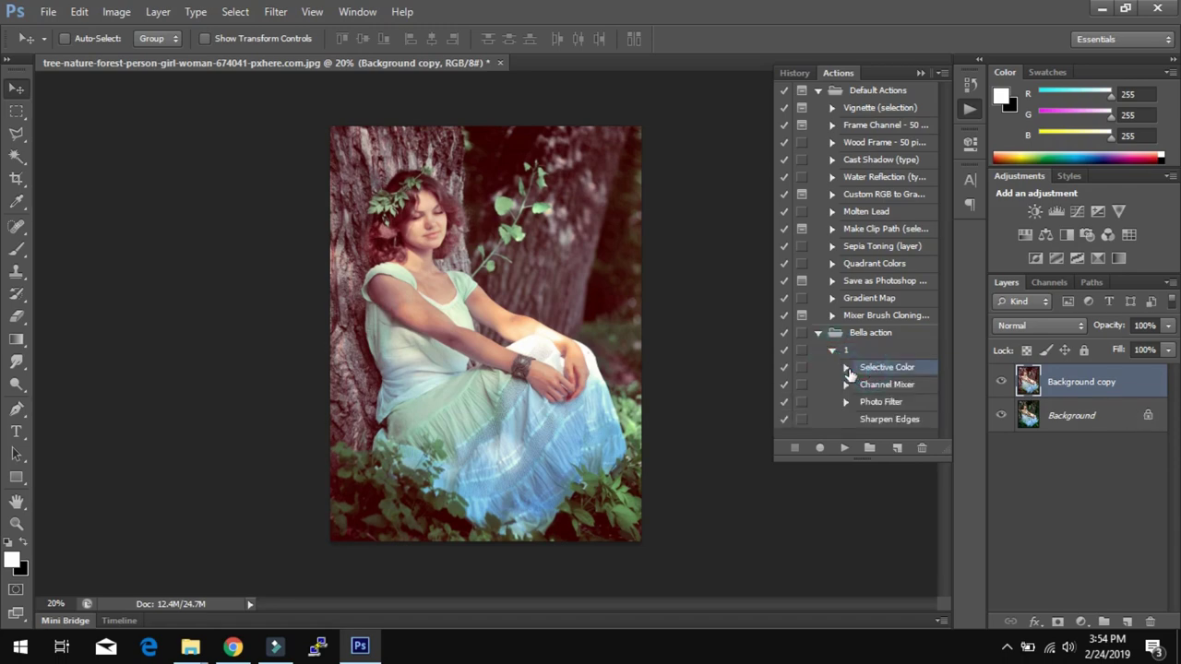
pyautogui.click(846, 368)
pyautogui.scroll(-1, 849, 373)
pyautogui.scroll(-3, 849, 374)
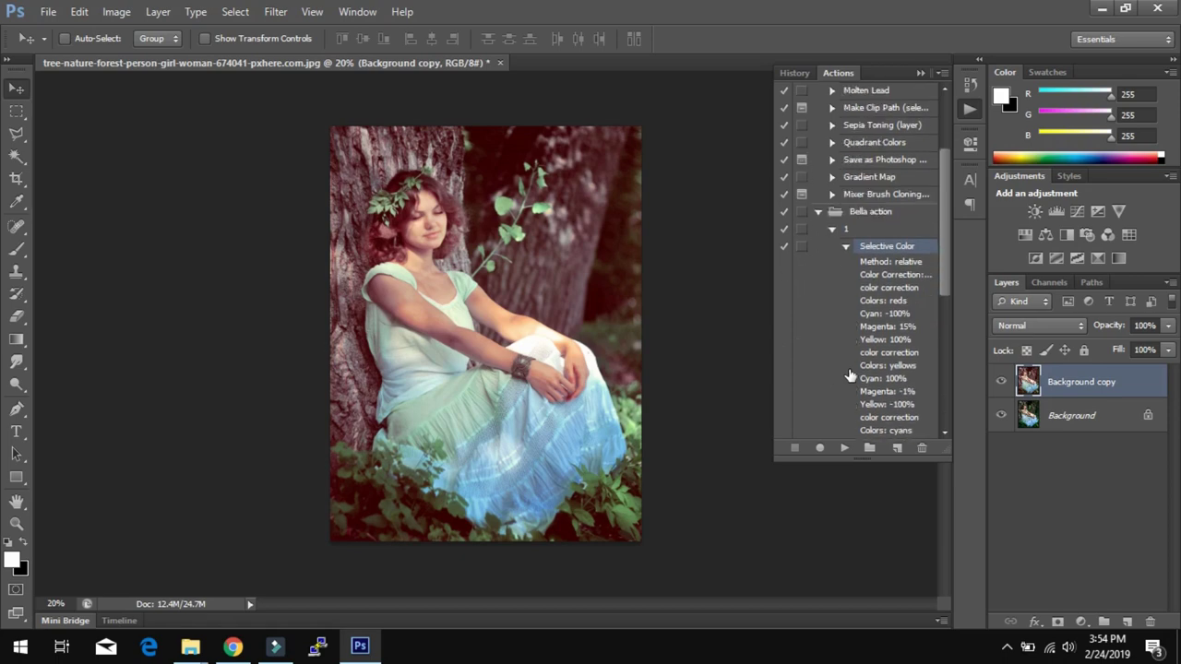
pyautogui.scroll(-3, 849, 373)
pyautogui.scroll(-3, 849, 373)
pyautogui.scroll(-3, 849, 374)
# Collapse the Selective Color step and bring up the New Fill/Adjustment Layer menu.
pyautogui.click(847, 395)
pyautogui.scroll(5, 800, 185)
pyautogui.scroll(5, 801, 185)
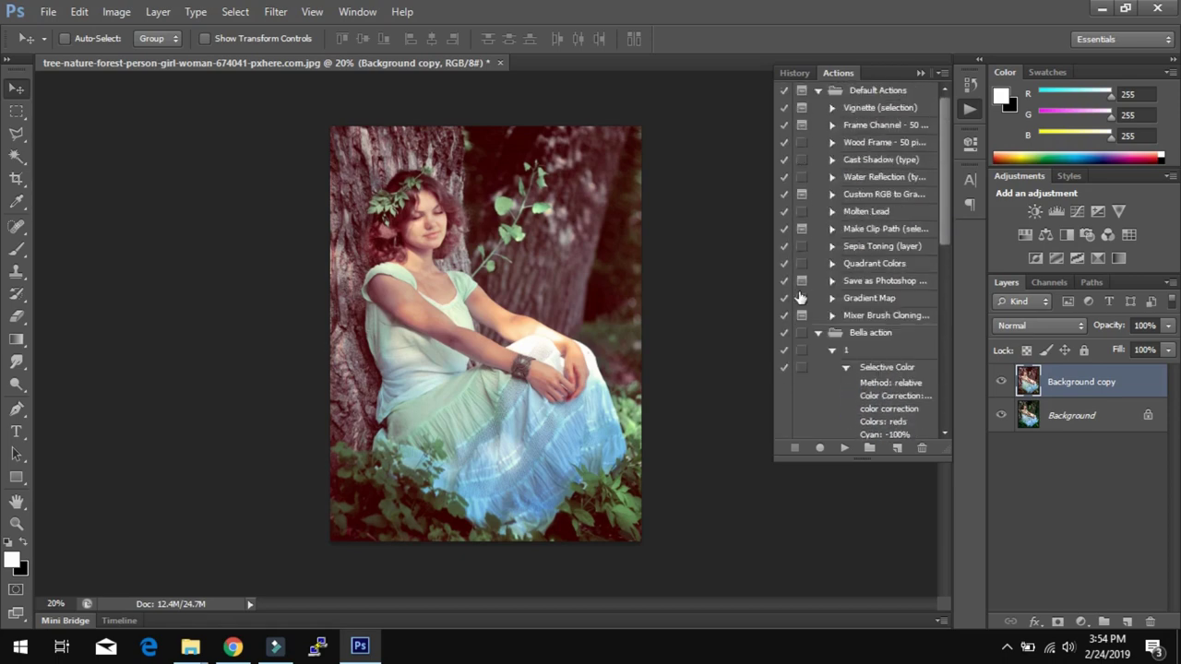
pyautogui.click(844, 367)
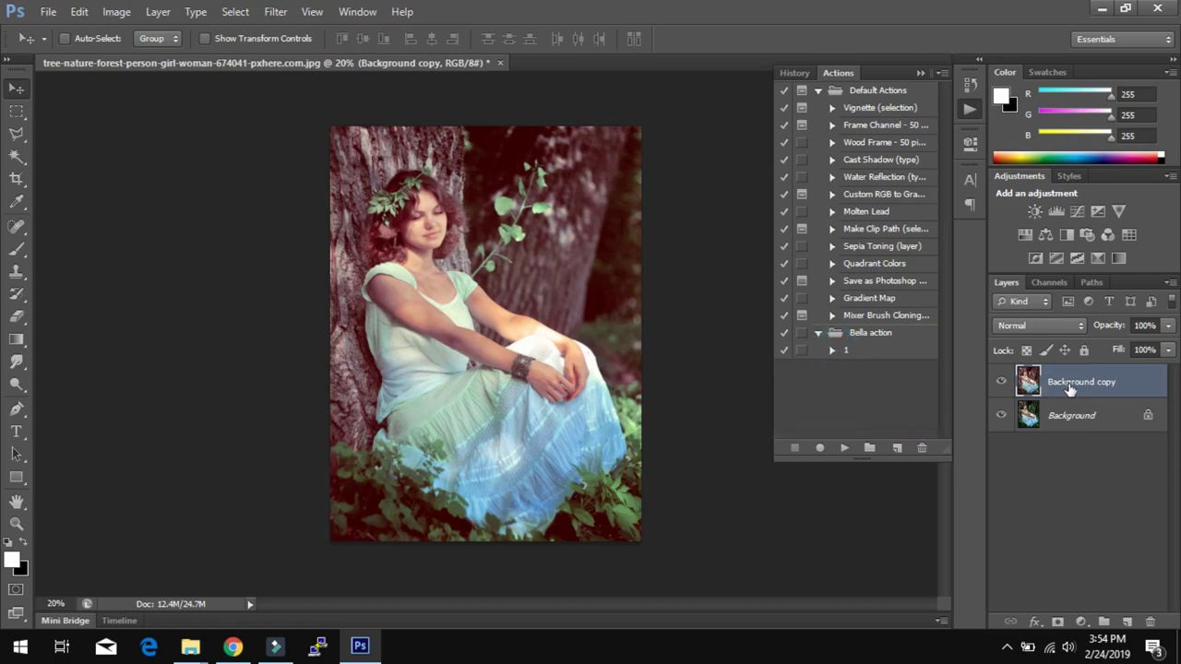
pyautogui.click(1081, 622)
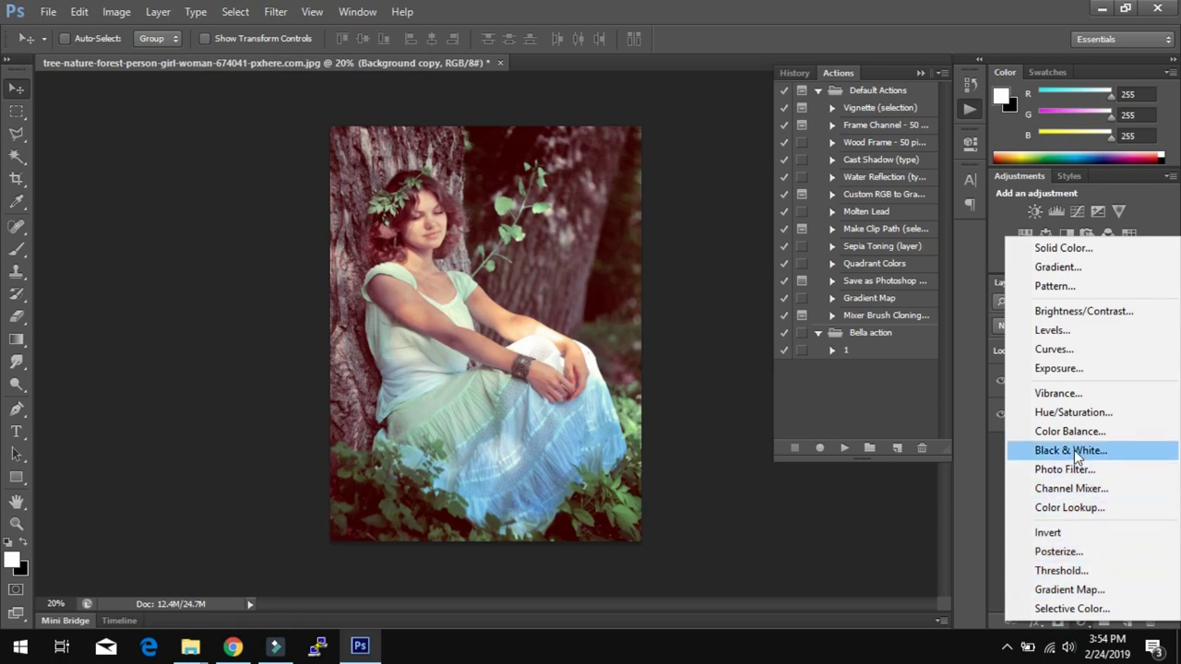
# Add a Selective Color layer and adjust the Cyans magenta, yellow and black sliders.
pyautogui.click(1070, 608)
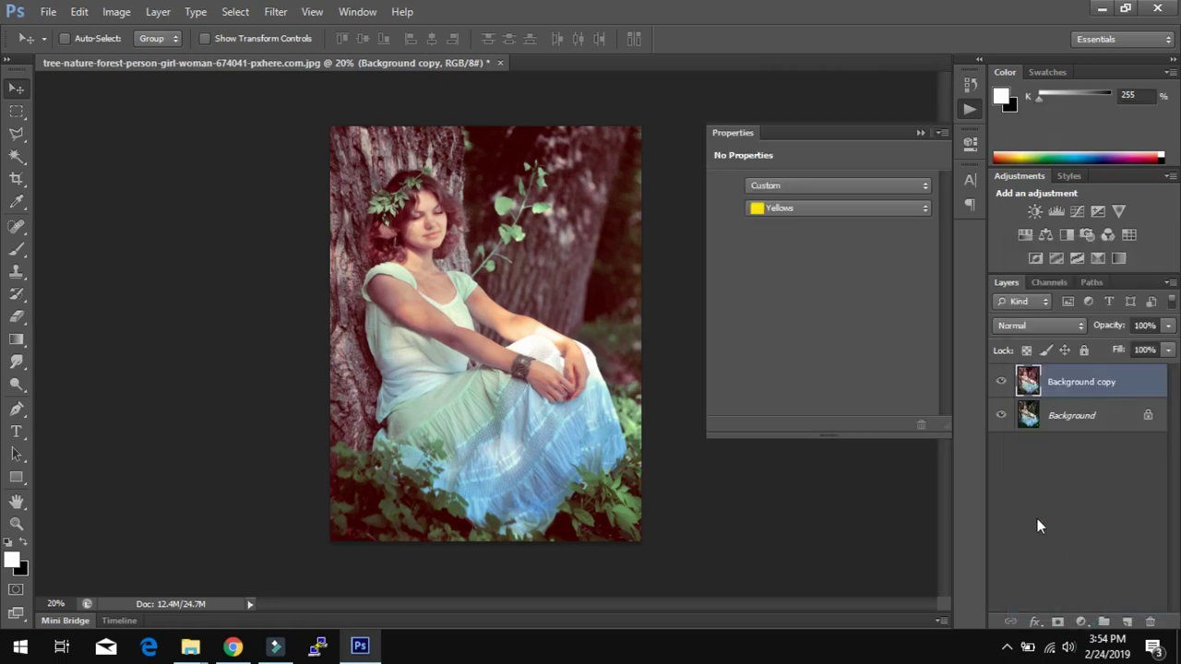
pyautogui.click(819, 211)
pyautogui.click(837, 268)
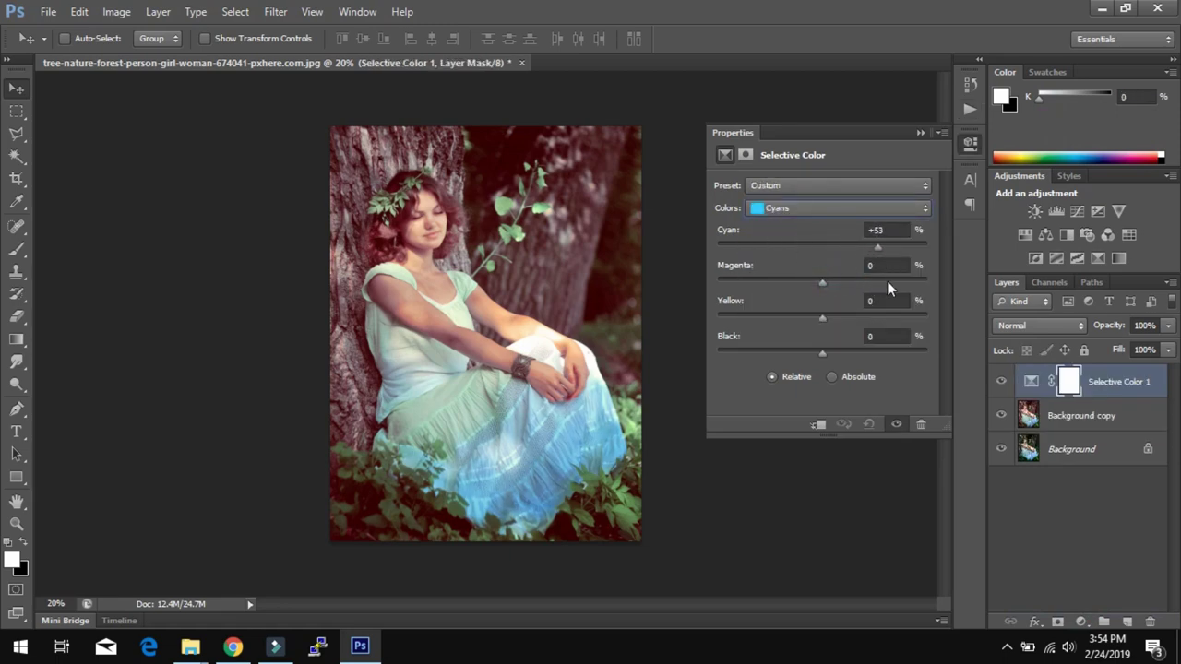
pyautogui.moveTo(820, 282)
pyautogui.mouseDown()
pyautogui.moveTo(891, 282)
pyautogui.moveTo(765, 295)
pyautogui.mouseUp()
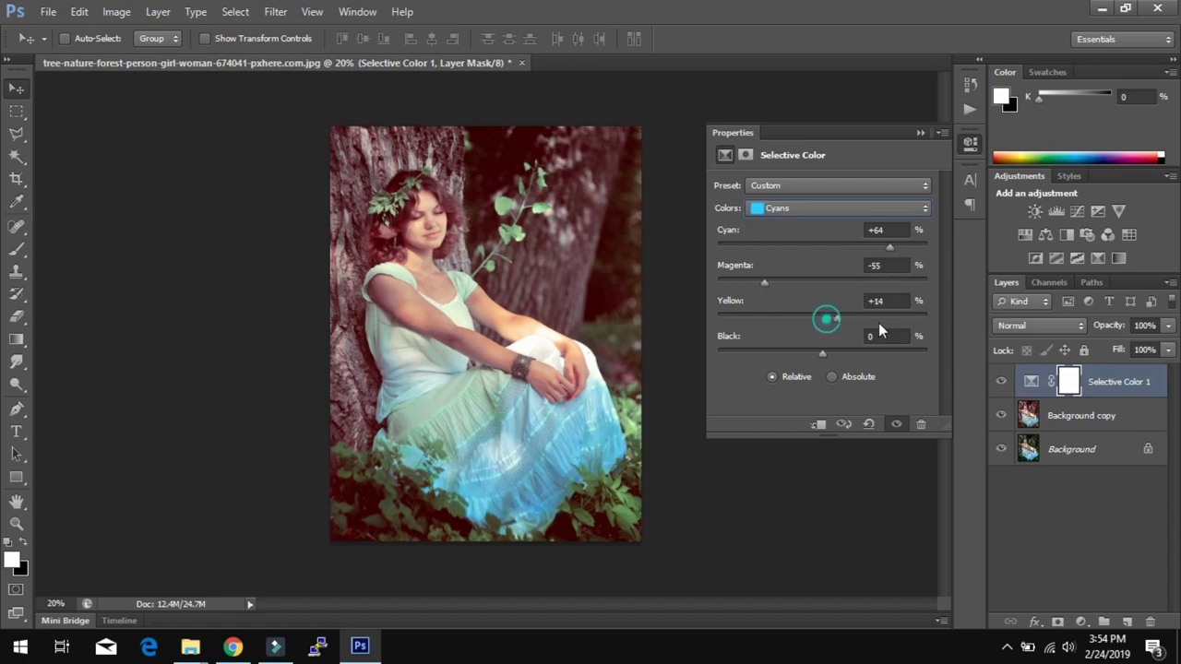
pyautogui.click(867, 319)
pyautogui.moveTo(822, 354)
pyautogui.mouseDown()
pyautogui.moveTo(767, 354)
pyautogui.moveTo(860, 352)
pyautogui.mouseUp()
# Set Neutrals to Cyan −9, Magenta +1, Yellow +6, Black −7, then collapse Properties.
pyautogui.click(835, 209)
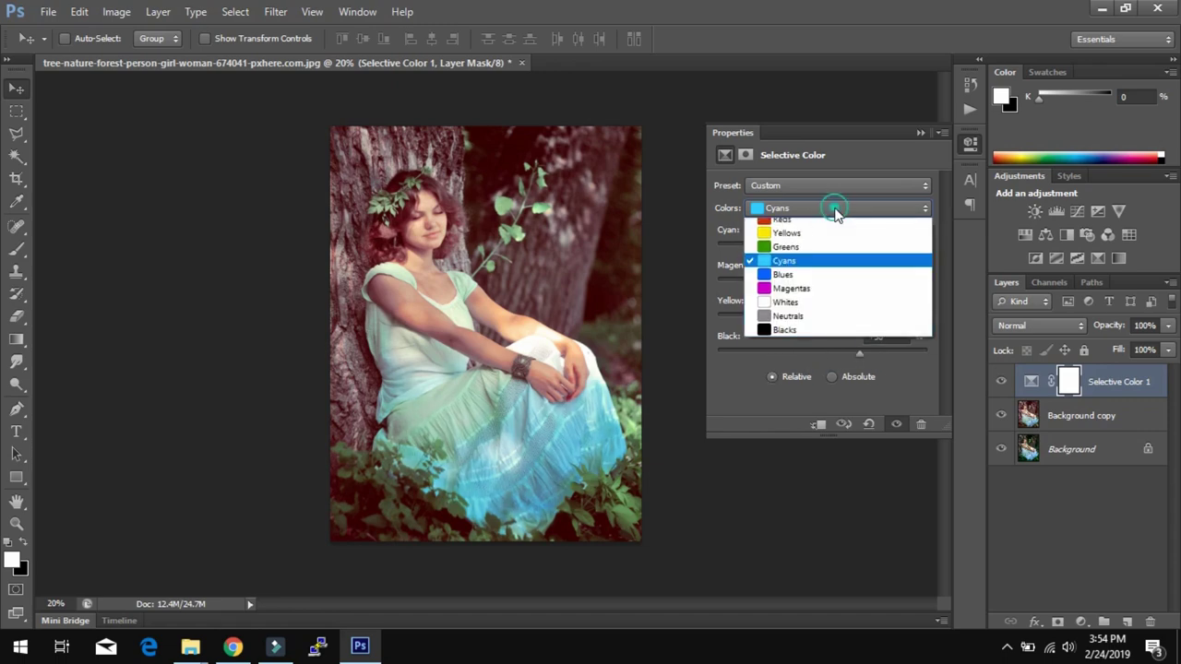
pyautogui.click(830, 323)
pyautogui.moveTo(823, 246)
pyautogui.mouseDown()
pyautogui.moveTo(861, 249)
pyautogui.moveTo(808, 261)
pyautogui.moveTo(837, 283)
pyautogui.moveTo(814, 286)
pyautogui.moveTo(835, 316)
pyautogui.moveTo(832, 356)
pyautogui.moveTo(817, 357)
pyautogui.mouseUp()
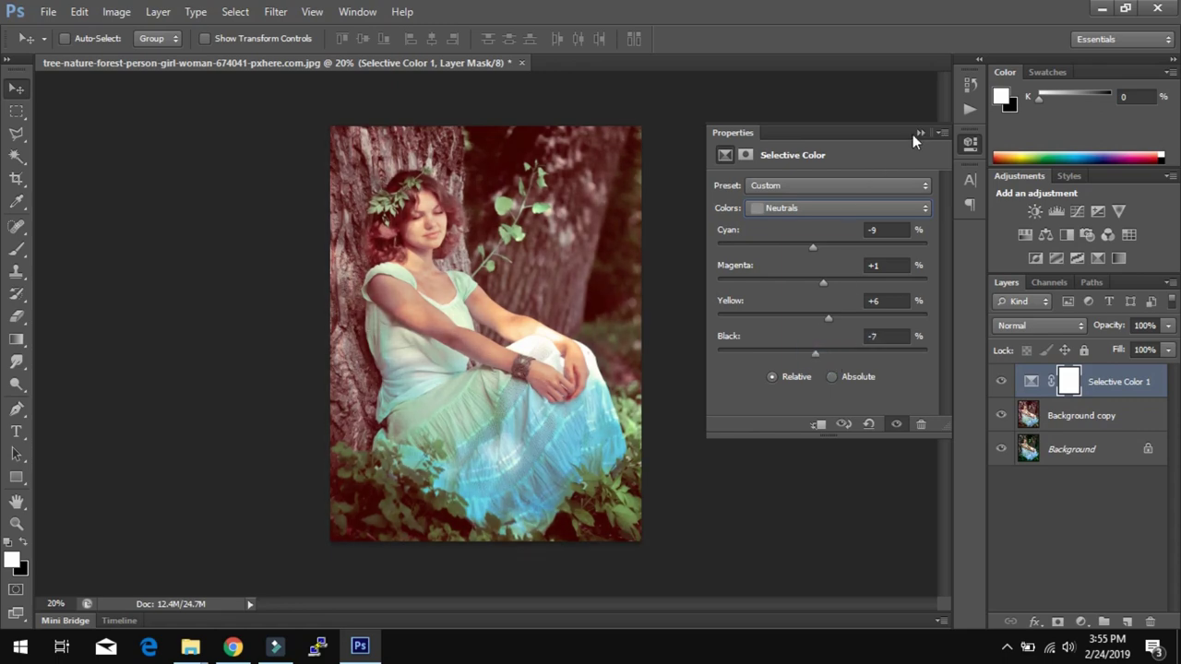
pyautogui.click(920, 133)
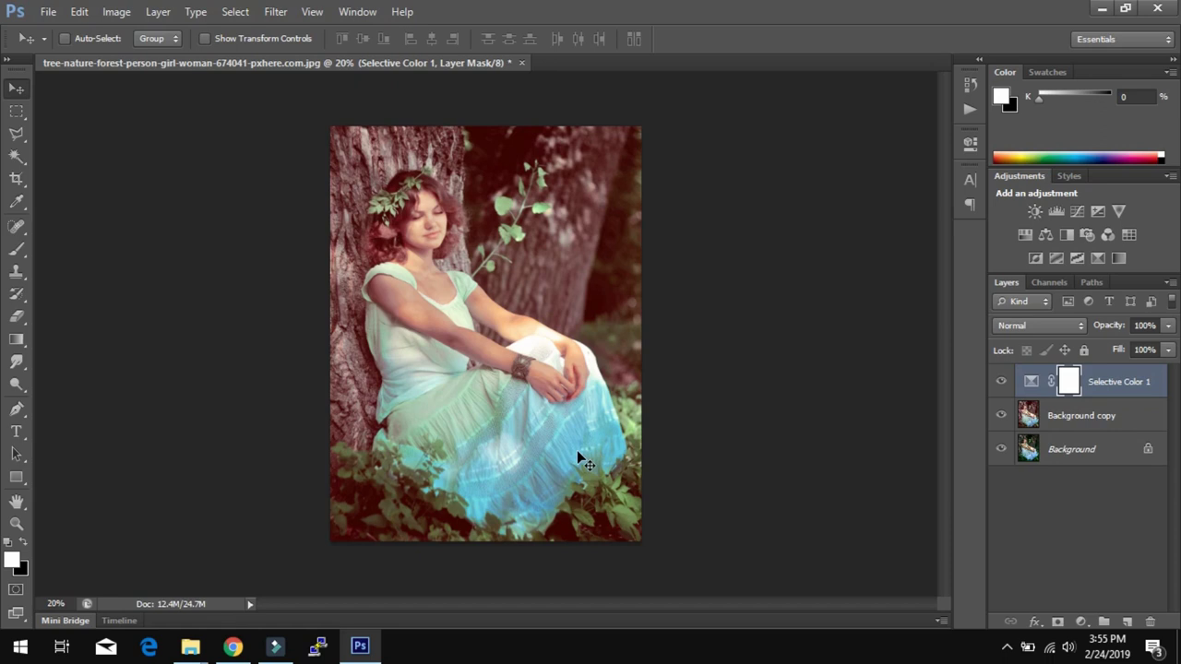
# Switch between Selective Color 1 and Background copy, ending with Background copy selected.
pyautogui.click(1105, 420)
pyautogui.click(1089, 381)
pyautogui.click(1084, 416)
pyautogui.click(1094, 381)
pyautogui.click(1082, 417)
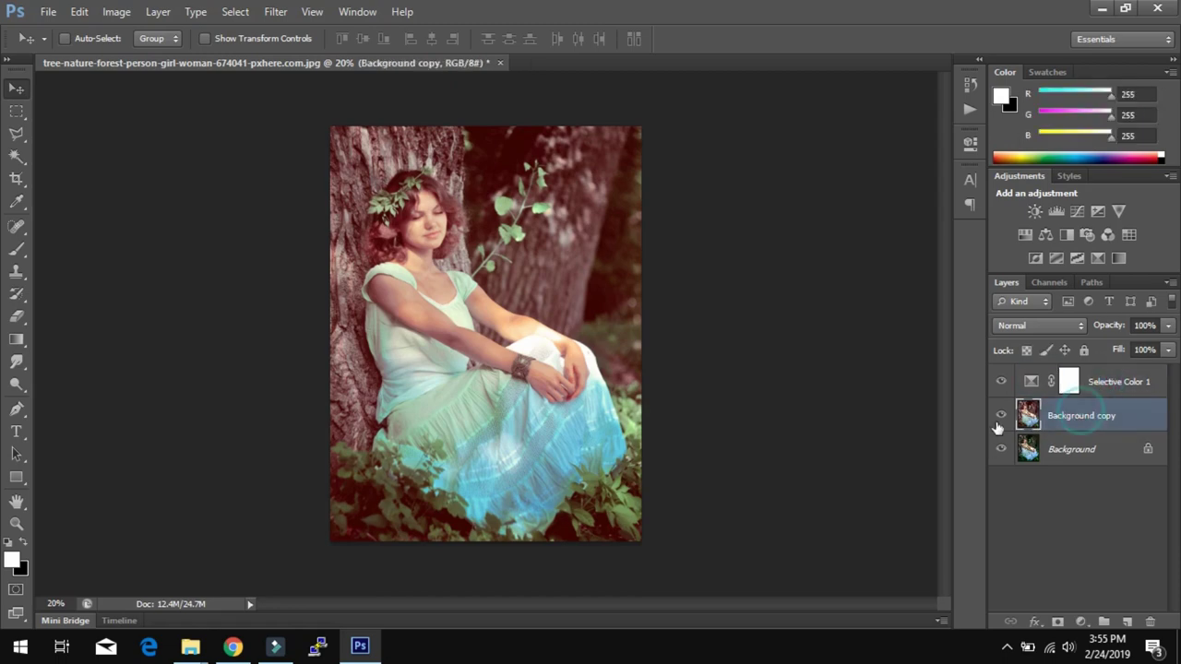
# Toggle Background copy's visibility repeatedly to compare the photo before and after the Bella grade.
pyautogui.click(1003, 416)
pyautogui.click(1002, 416)
pyautogui.click(1002, 416)
pyautogui.click(1002, 416)
pyautogui.click(1002, 416)
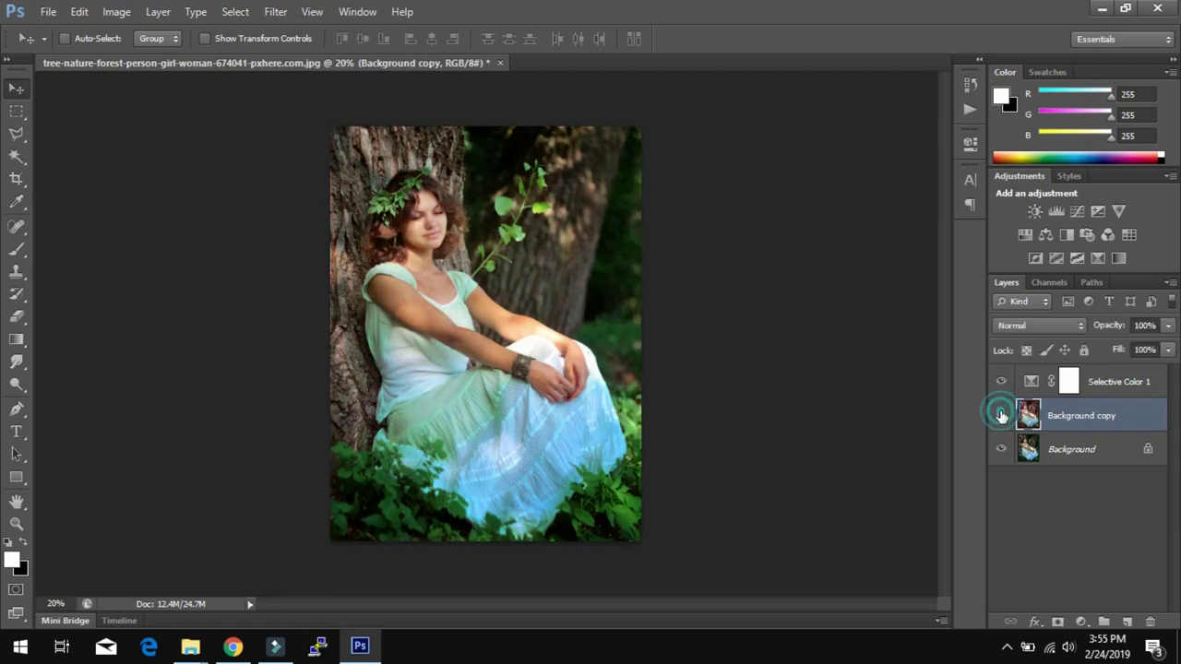
pyautogui.click(1003, 416)
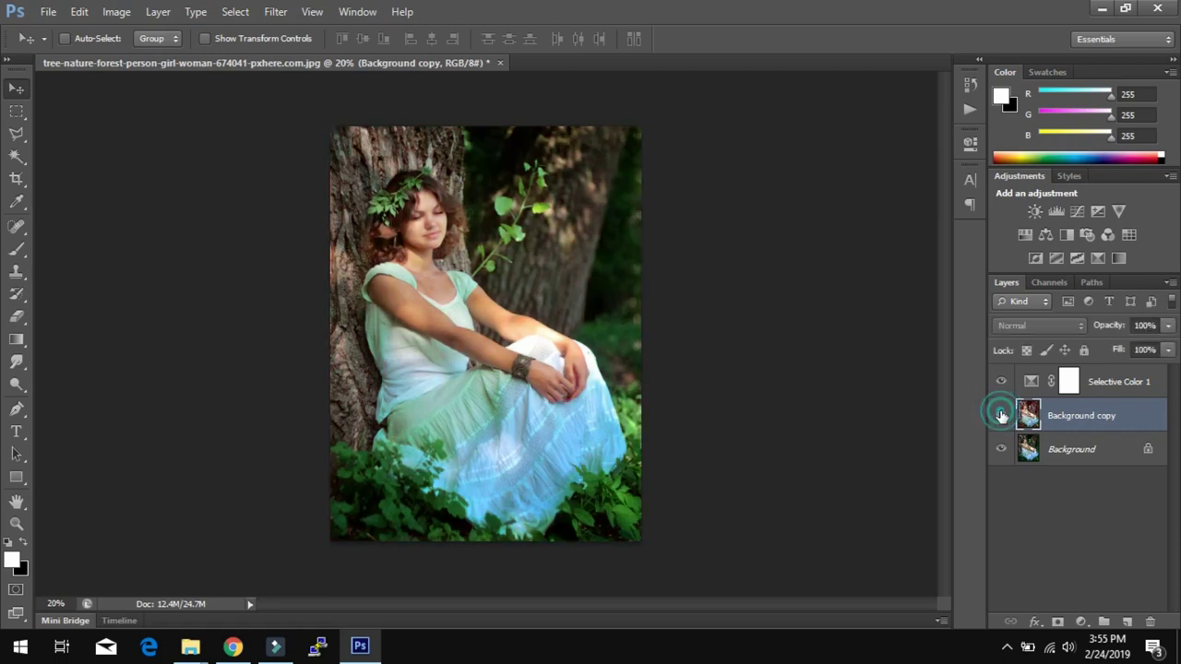
pyautogui.click(1003, 416)
pyautogui.click(1002, 416)
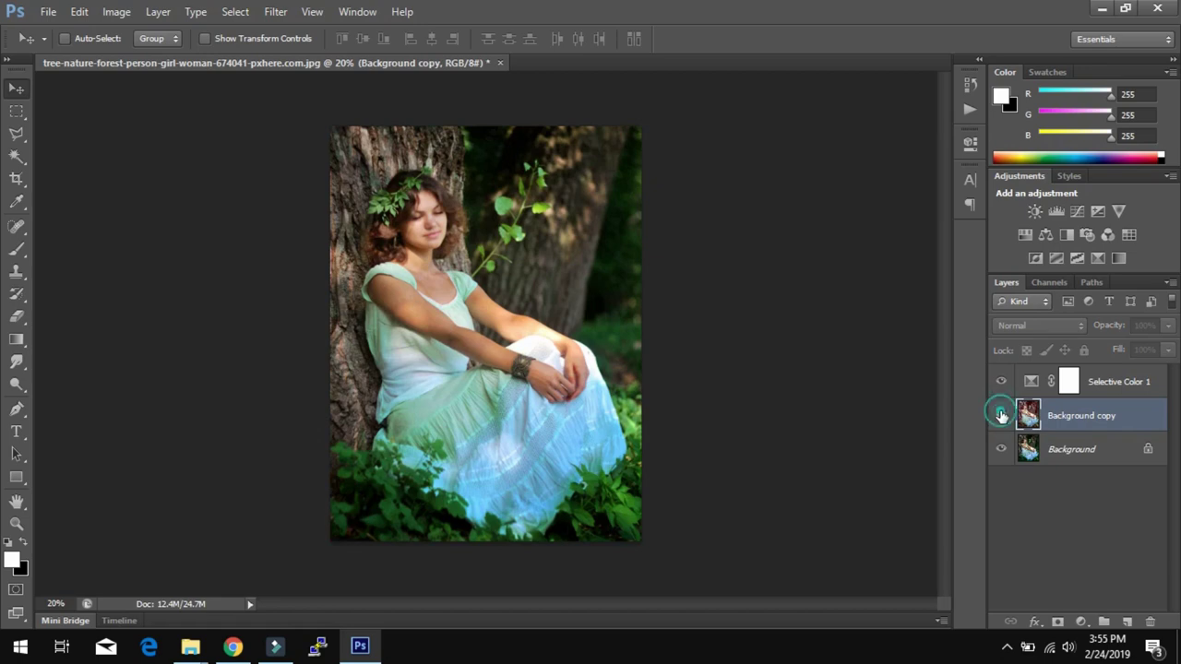